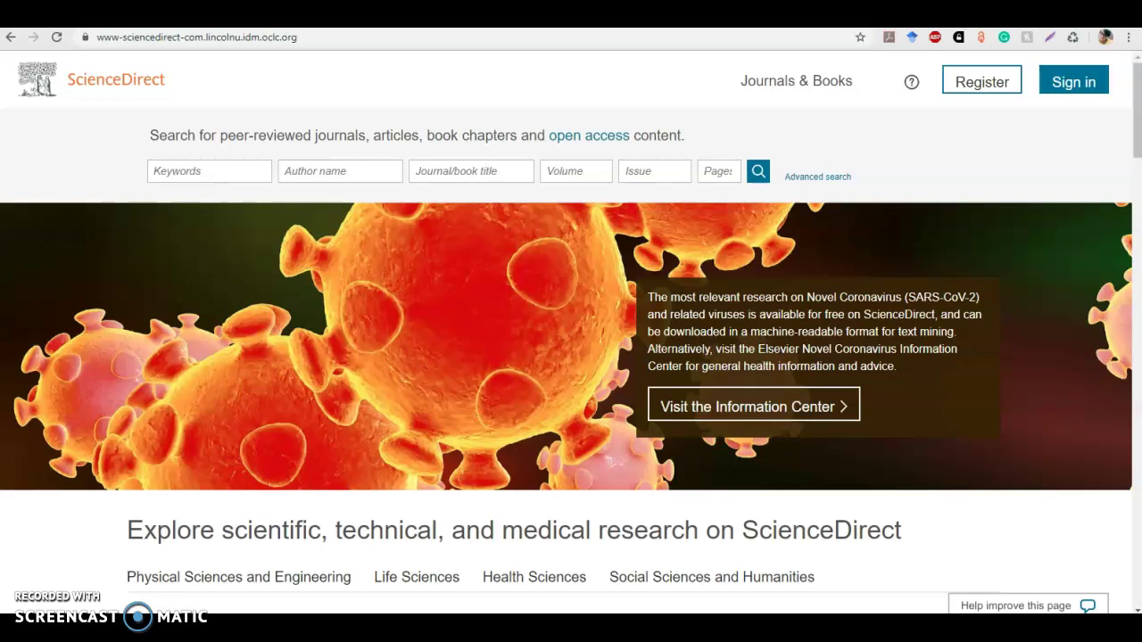
# - Look through the home page's subject areas, popular articles, recent publications, title browse list and open access section
pyautogui.click(37, 590)
pyautogui.click(169, 168)
pyautogui.scroll(-5, 111, 241)
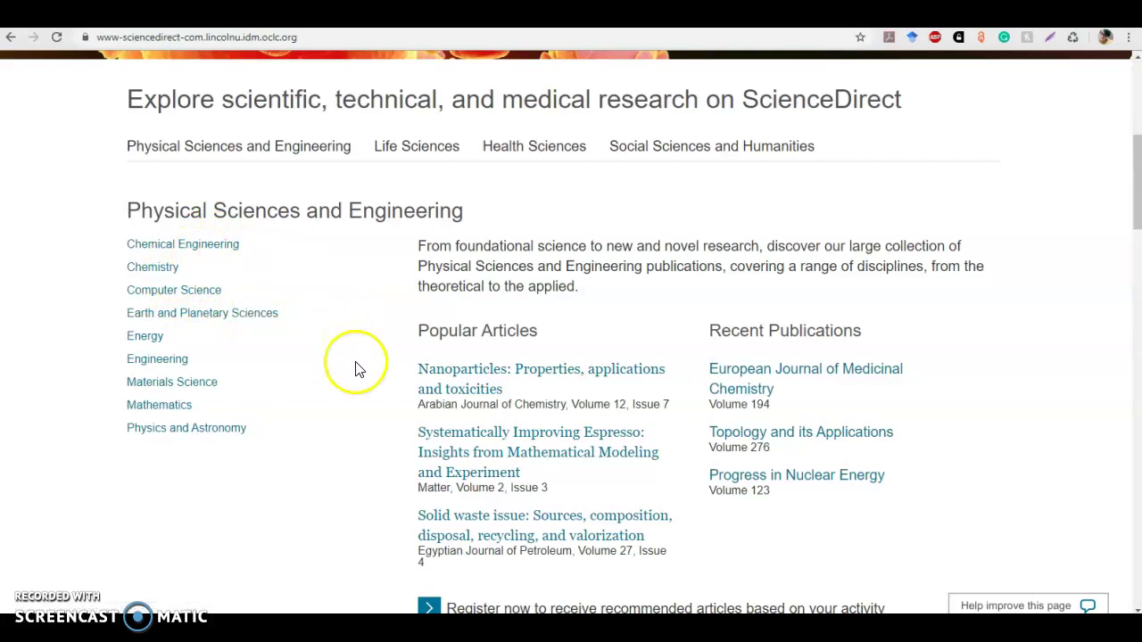
pyautogui.scroll(-2, 357, 386)
pyautogui.scroll(-3, 122, 377)
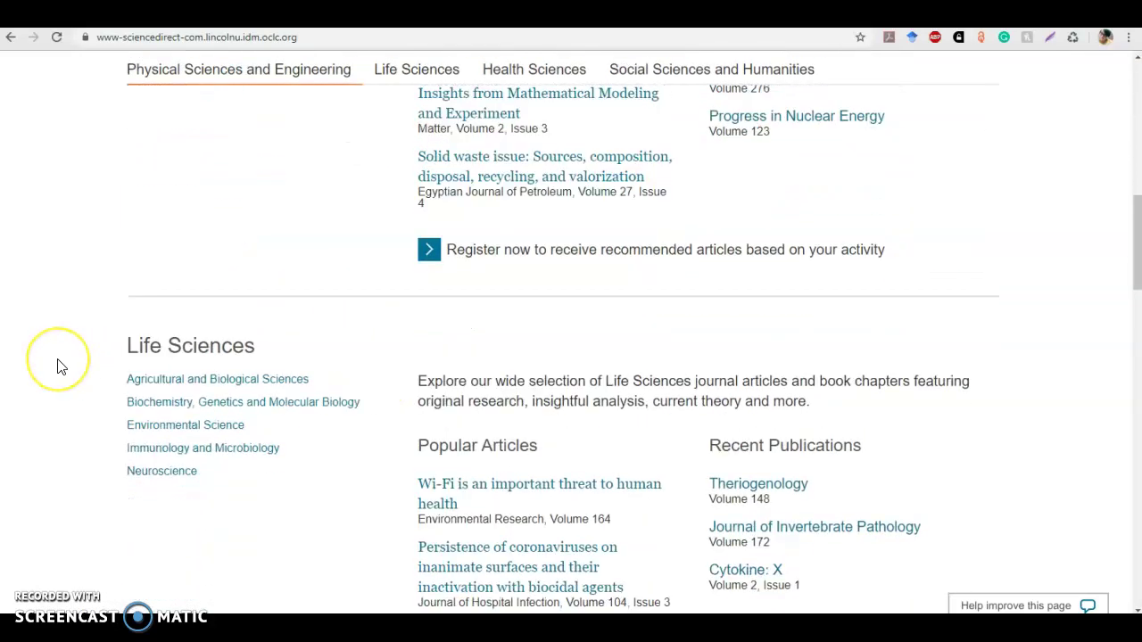
pyautogui.scroll(-5, 61, 367)
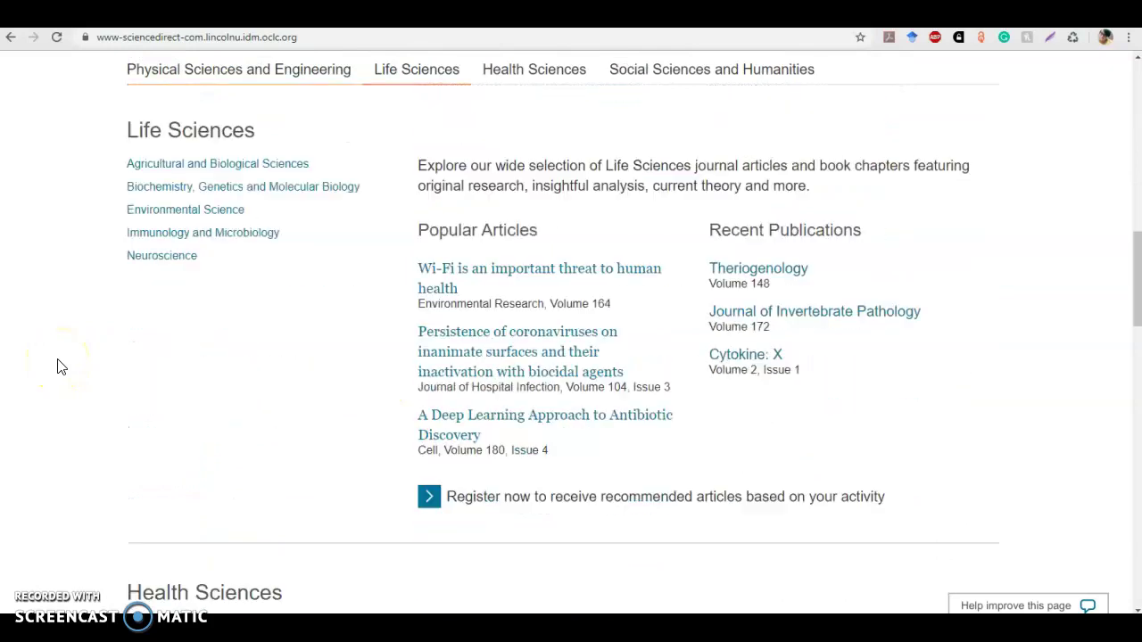
pyautogui.scroll(-5, 61, 367)
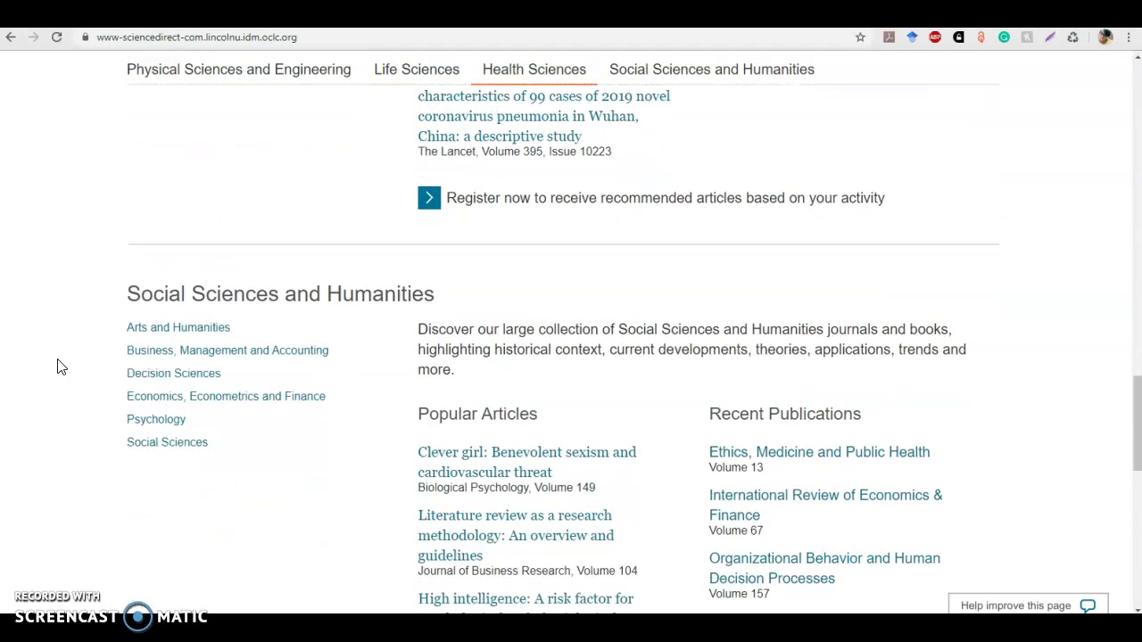
pyautogui.scroll(-3, 61, 367)
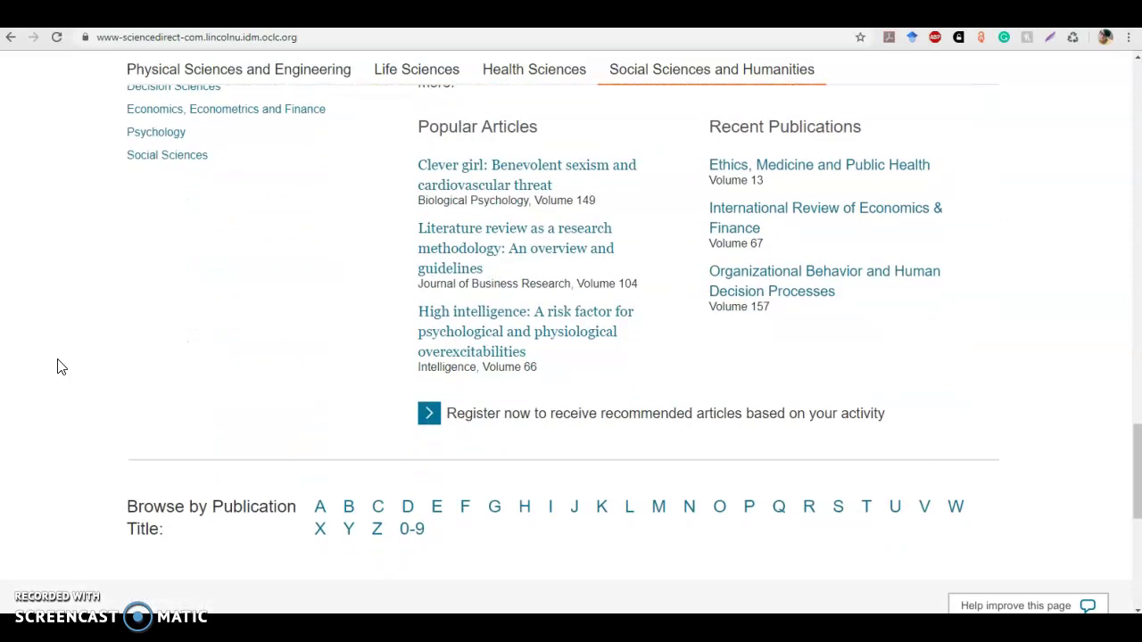
pyautogui.scroll(2, 61, 366)
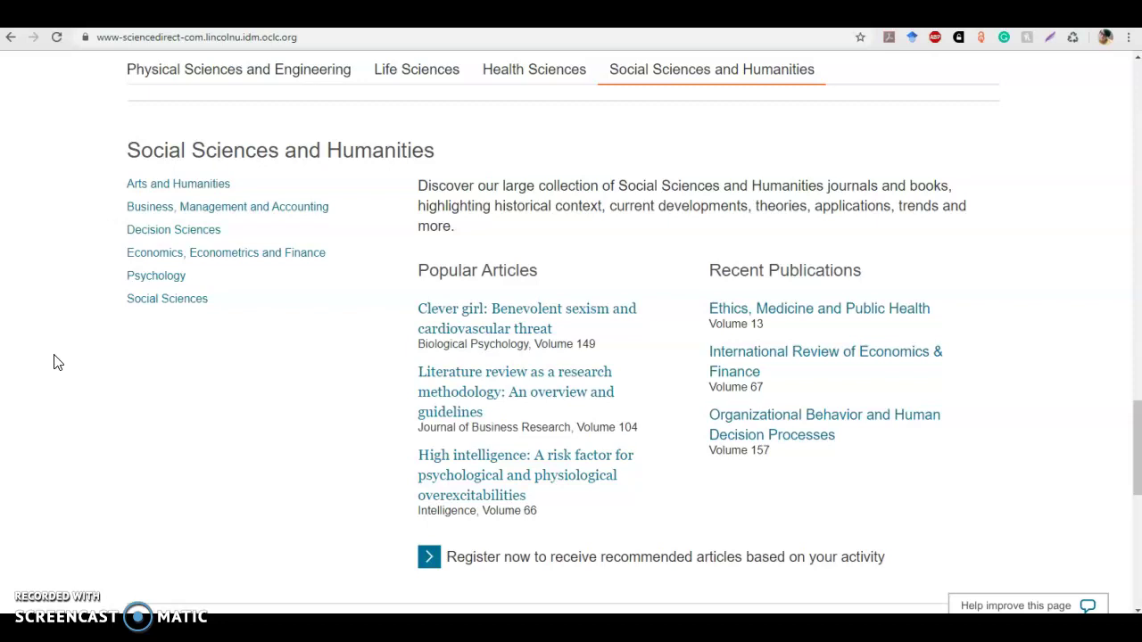
pyautogui.scroll(-3, 56, 361)
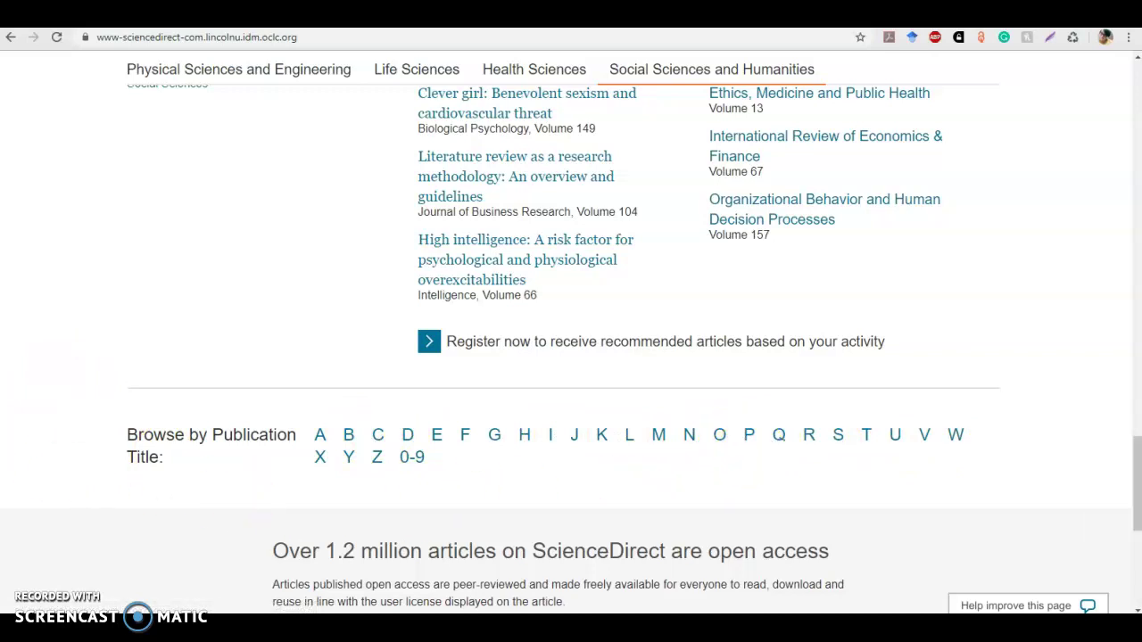
pyautogui.scroll(-3, 81, 446)
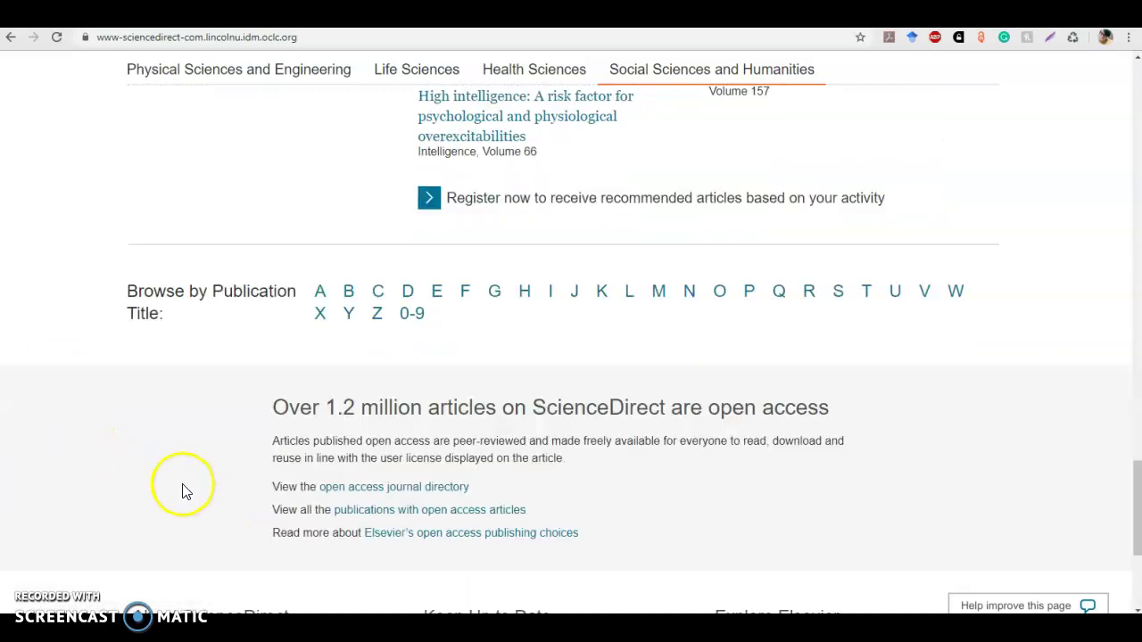
# - Search by keyword for "cancer" from the home page
pyautogui.scroll(7, 158, 389)
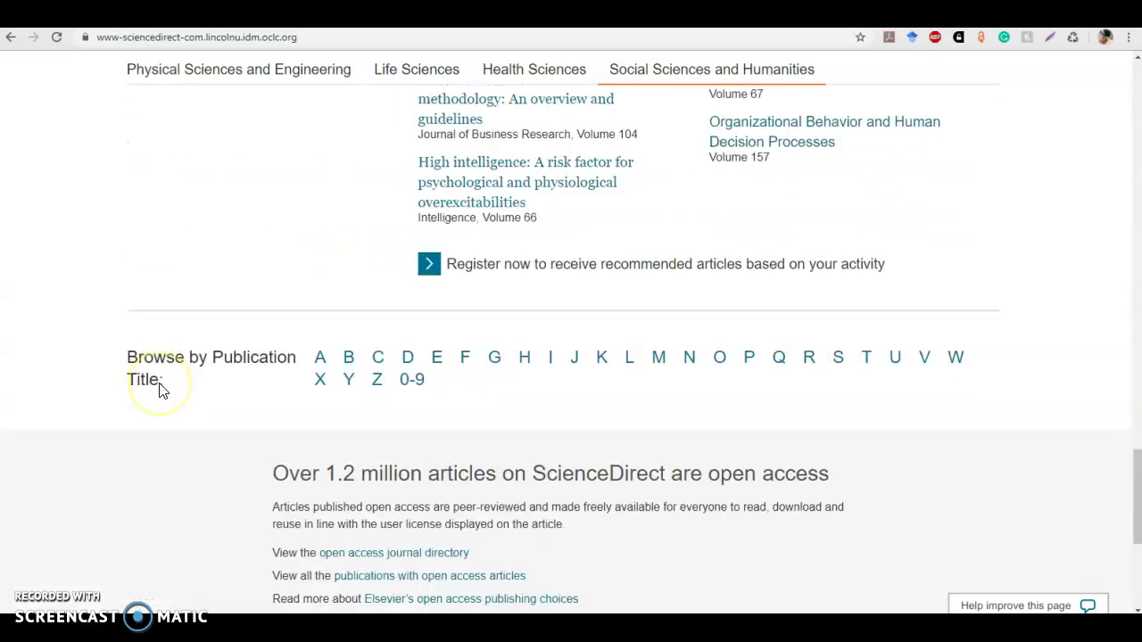
pyautogui.scroll(20, 159, 388)
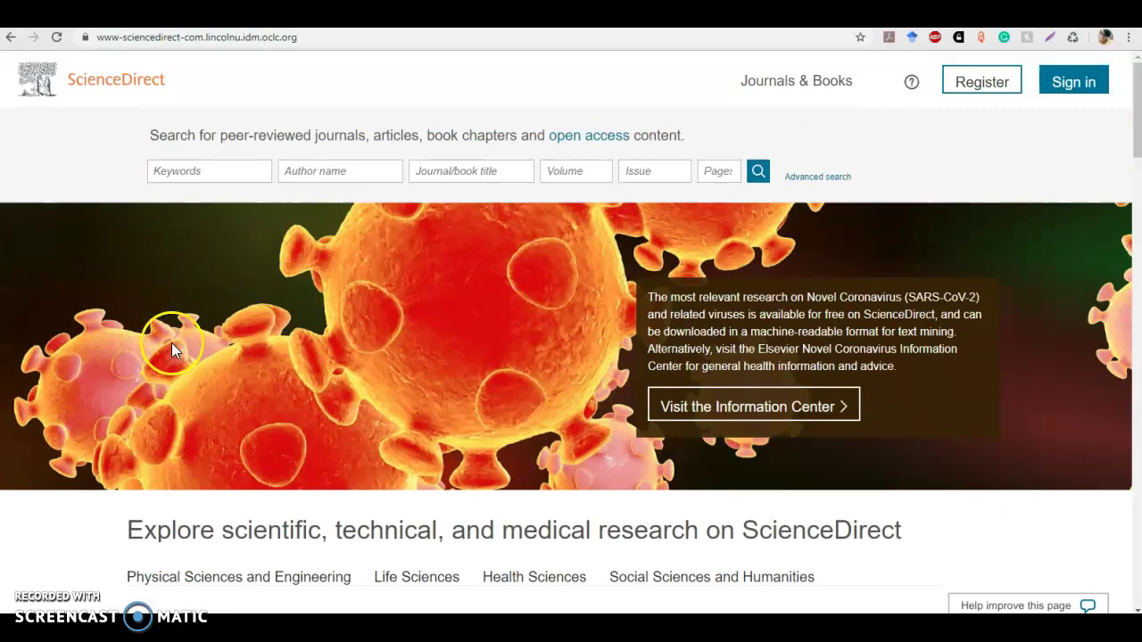
pyautogui.click(200, 169)
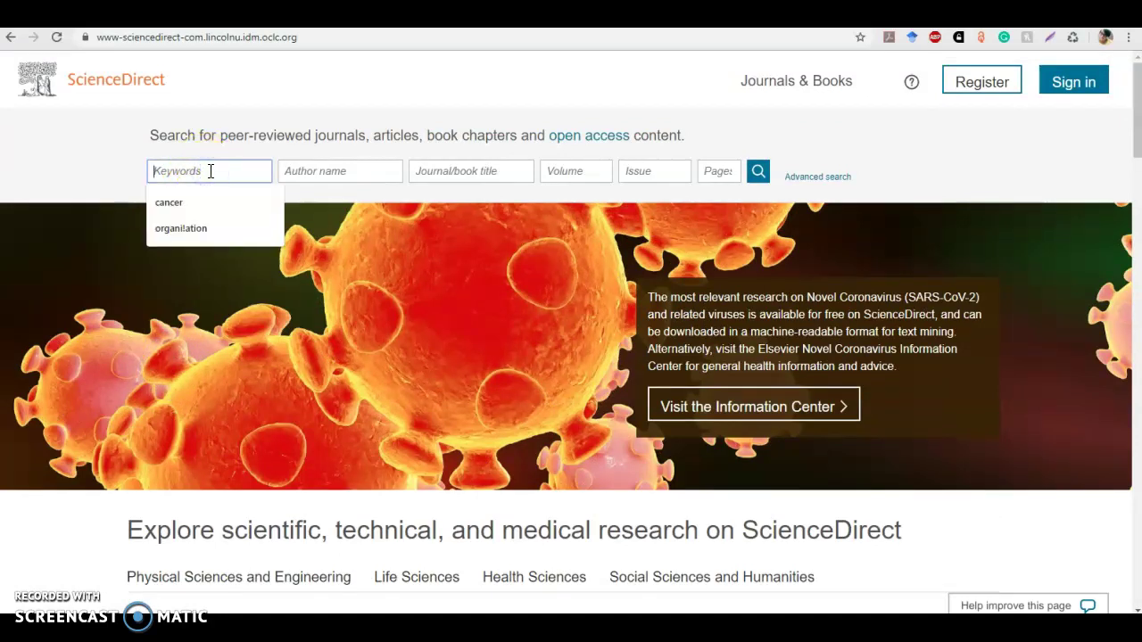
pyautogui.write('cancer')
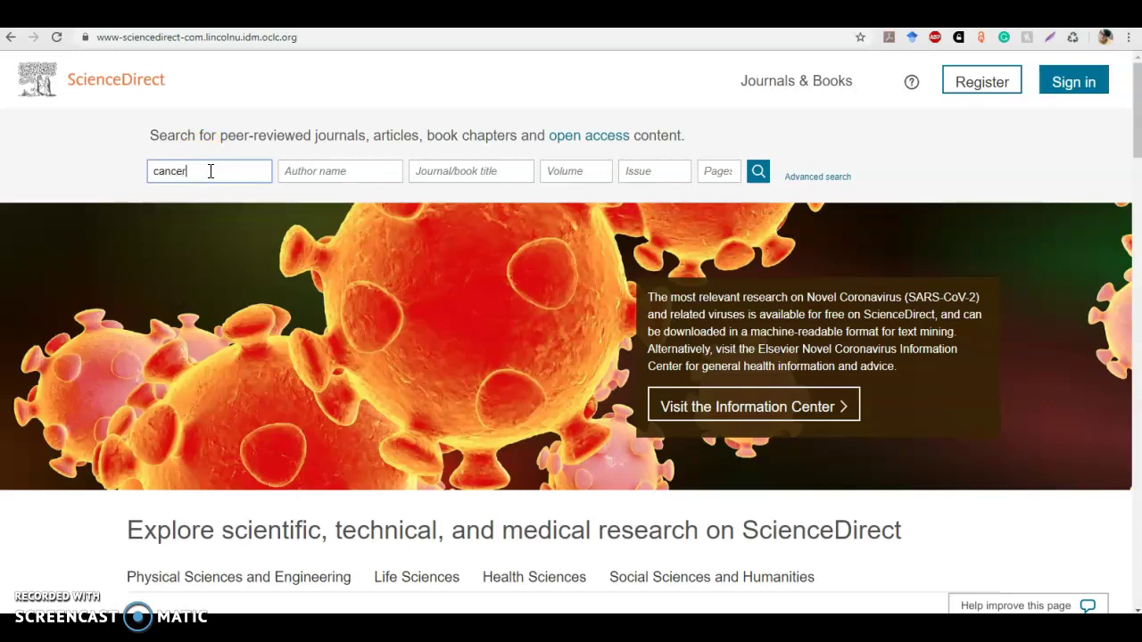
pyautogui.press('Return')
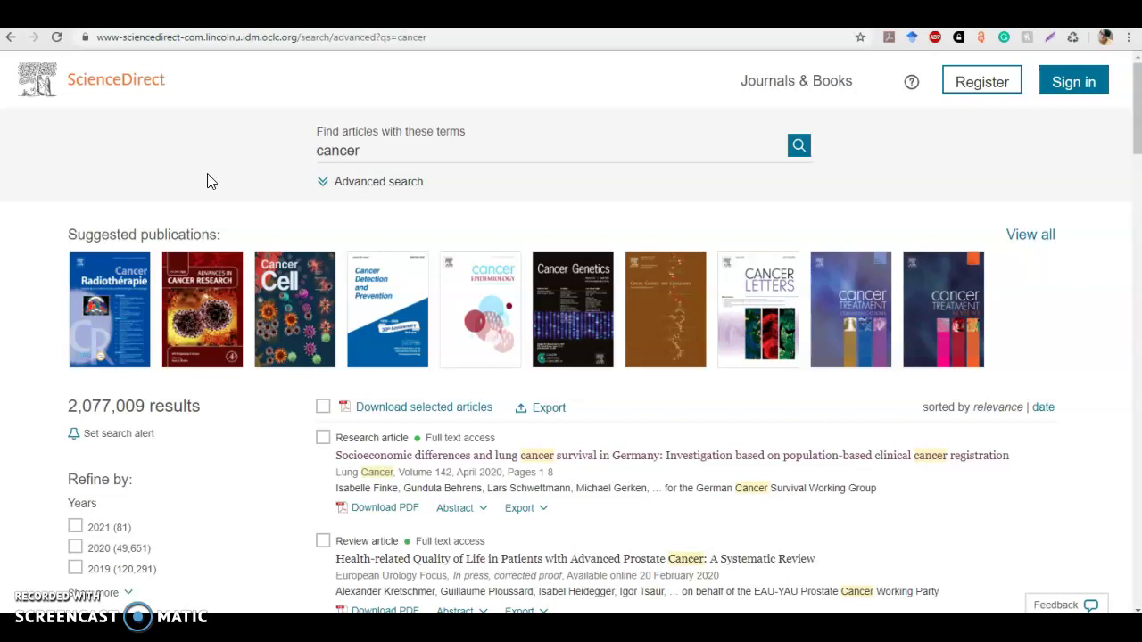
# - Review the refine filters for the results, expanding the full list of article types
pyautogui.scroll(-2, 7, 406)
pyautogui.scroll(-1, 7, 414)
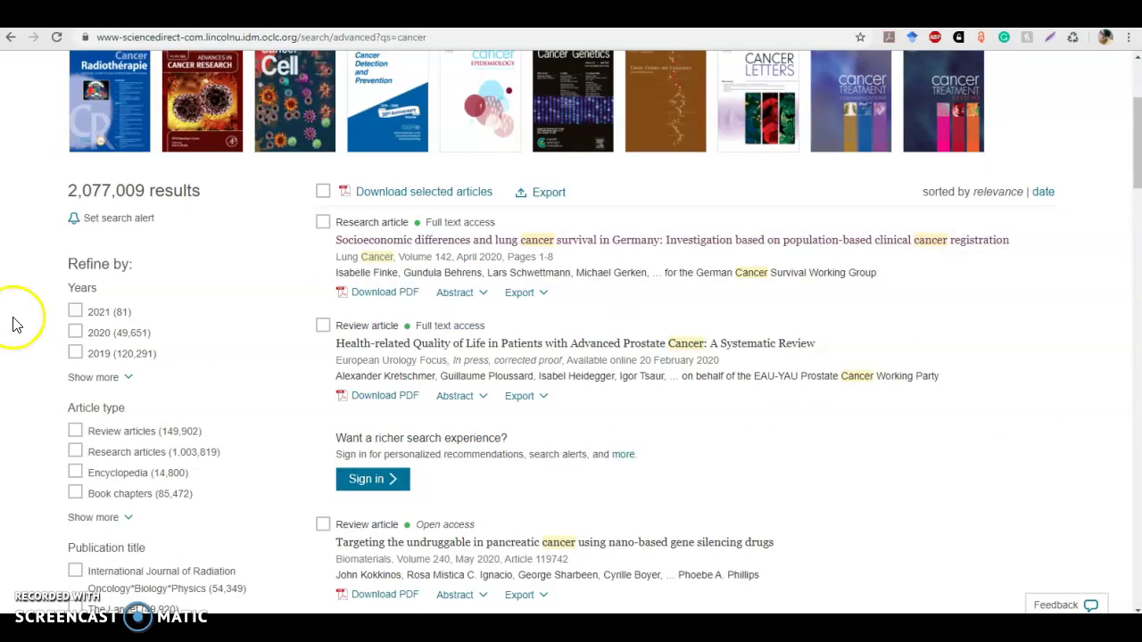
pyautogui.scroll(-1, 42, 326)
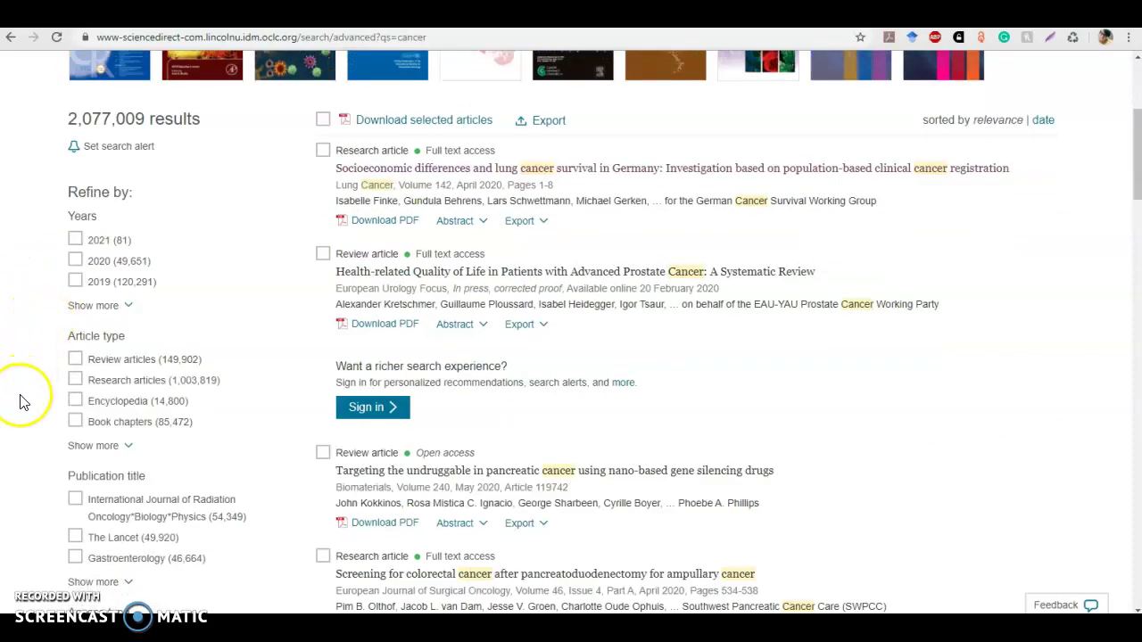
pyautogui.click(93, 445)
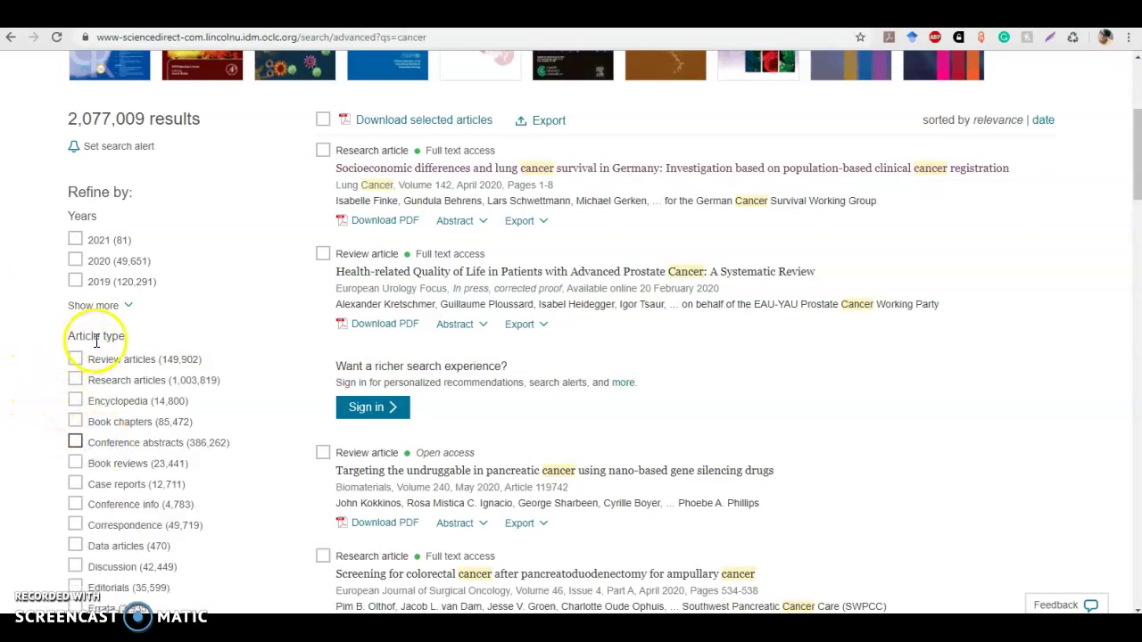
pyautogui.scroll(-2, 27, 379)
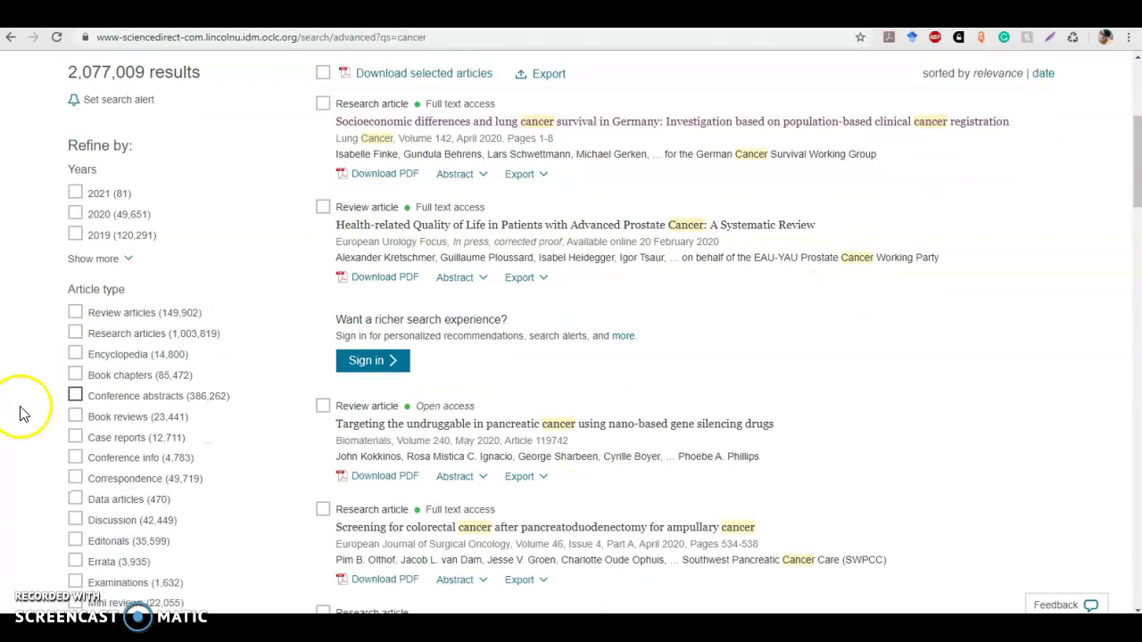
pyautogui.scroll(-5, 37, 384)
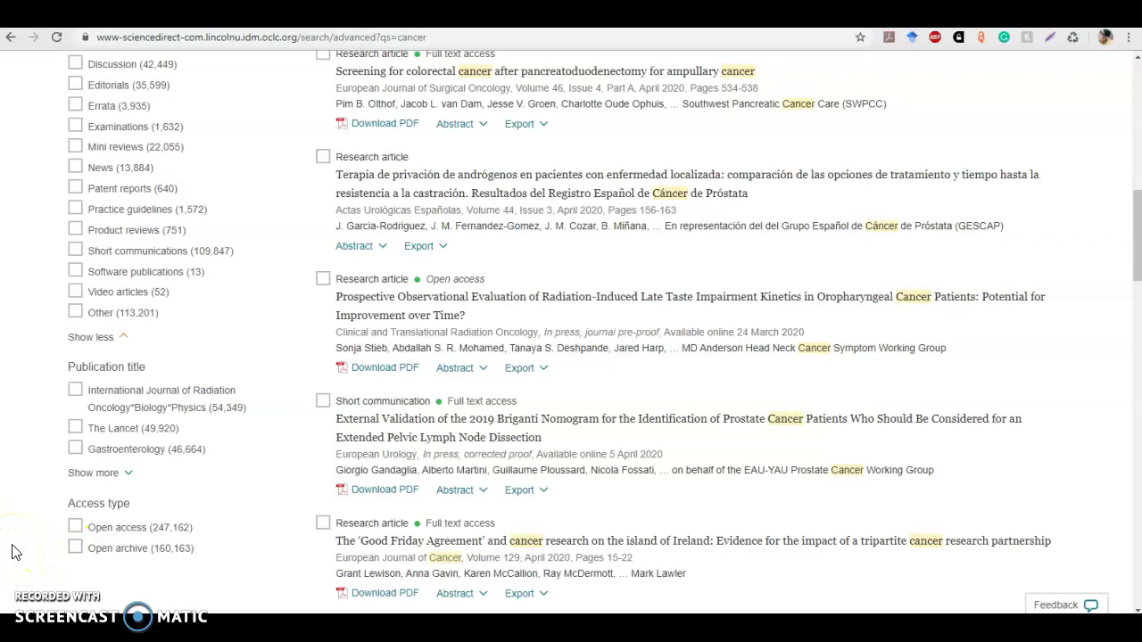
# - Open the research article "Socioeconomic differences and lung cancer survival in Germany" from the search results
pyautogui.scroll(8, 12, 552)
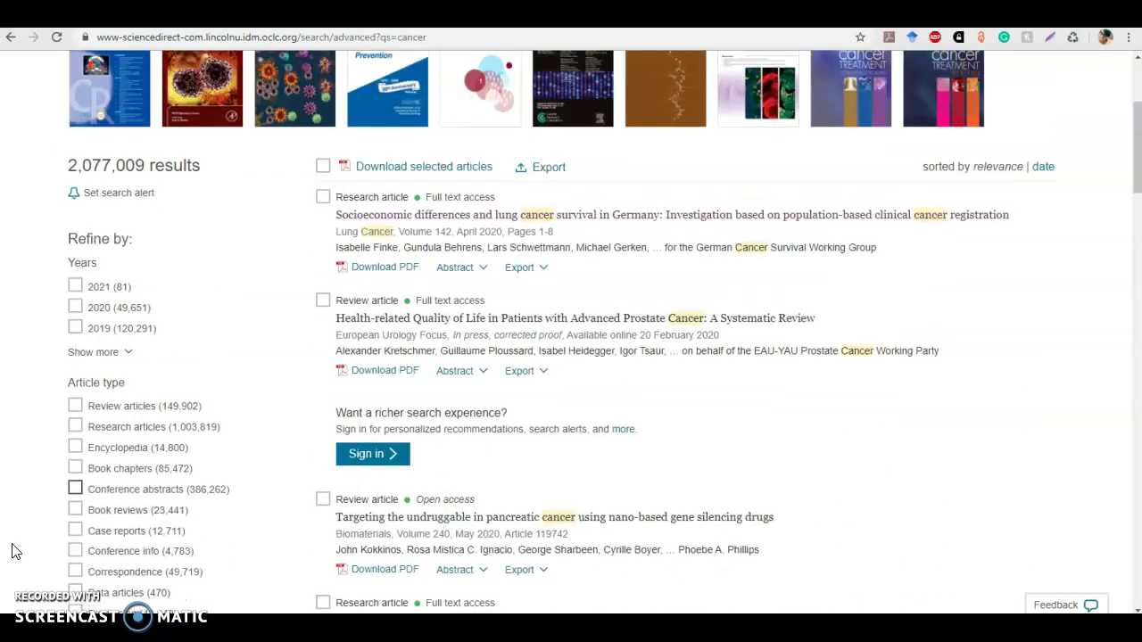
pyautogui.scroll(4, 11, 552)
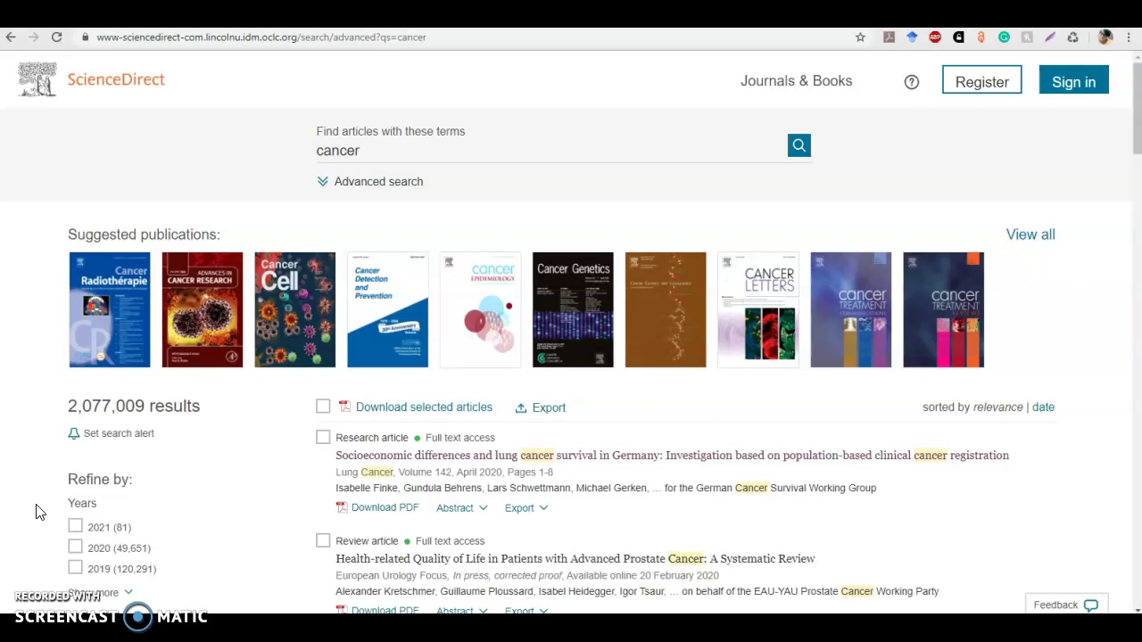
pyautogui.scroll(-1, 40, 510)
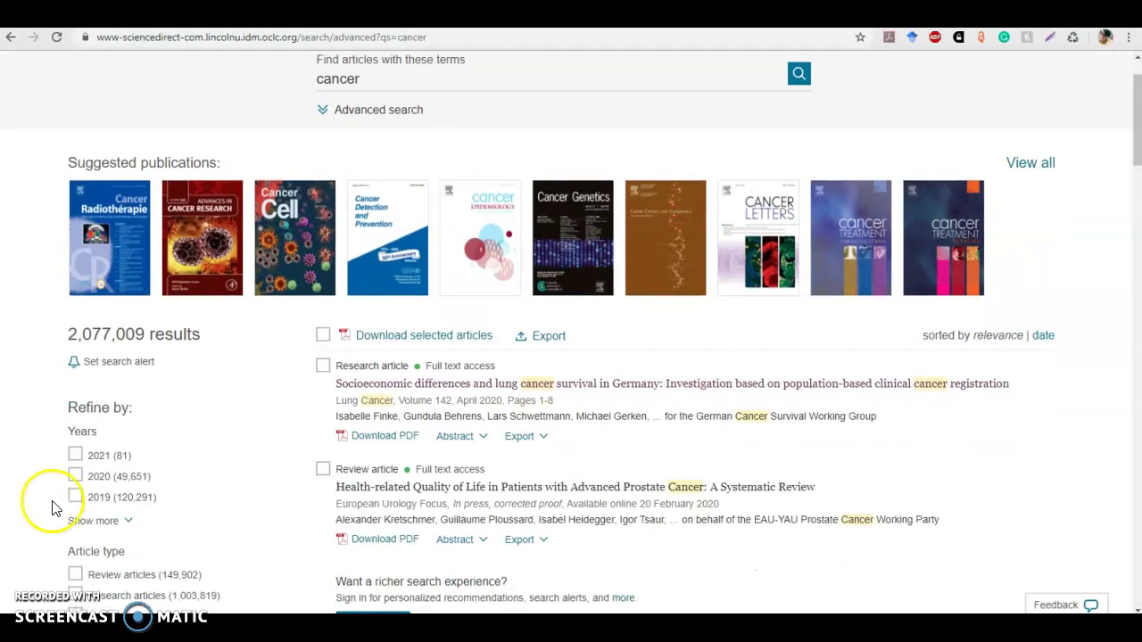
pyautogui.click(536, 393)
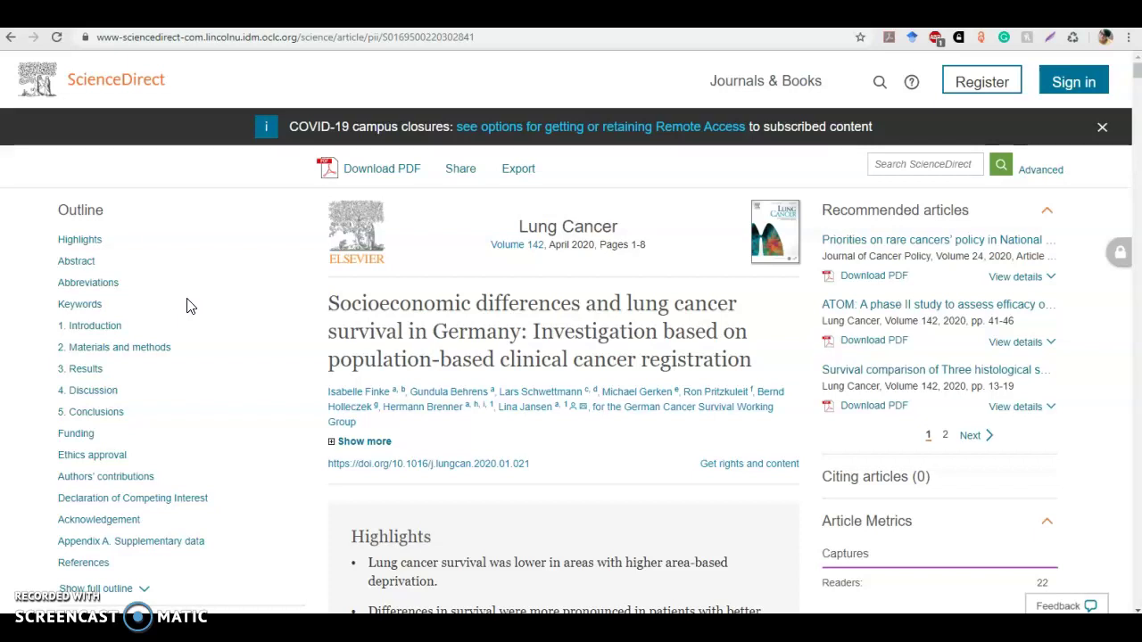
# - Look over the article's outline along with its figures, tables and extra documents
pyautogui.click(254, 303)
pyautogui.scroll(-4, 279, 316)
pyautogui.click(247, 306)
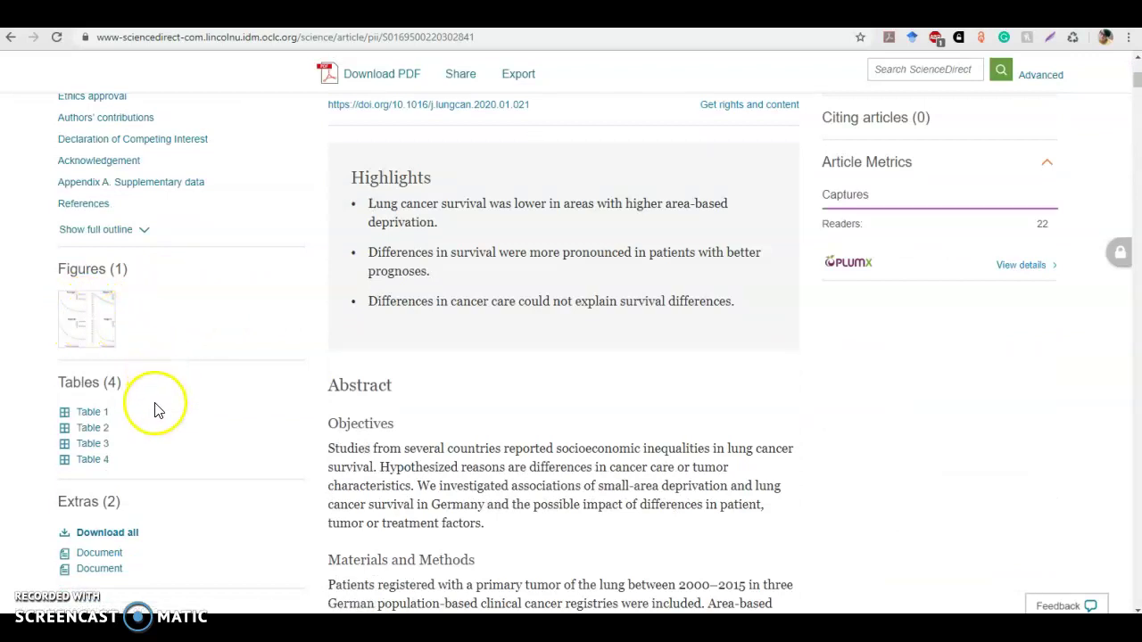
pyautogui.scroll(-2, 161, 408)
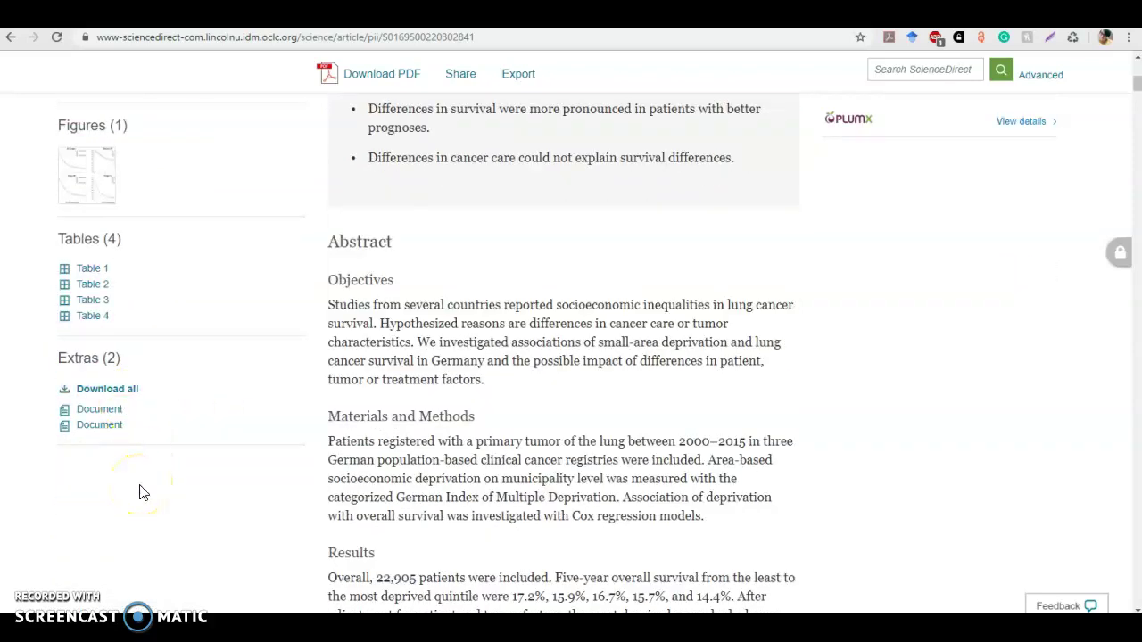
# - View the article's sharing options and its citation export options without choosing any
pyautogui.scroll(6, 141, 491)
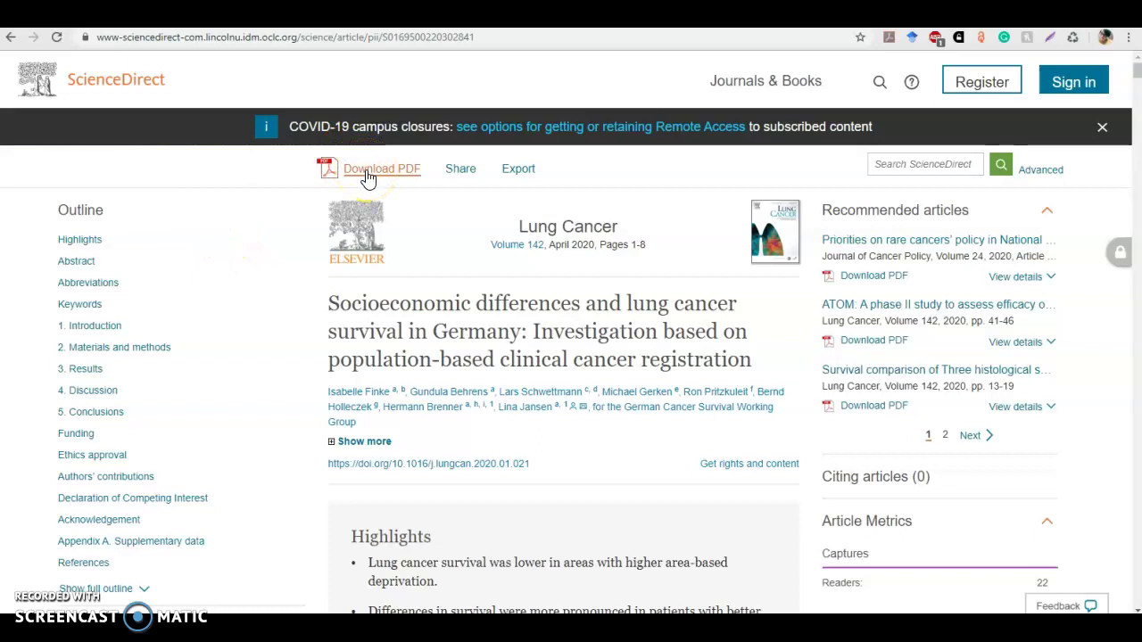
pyautogui.click(456, 175)
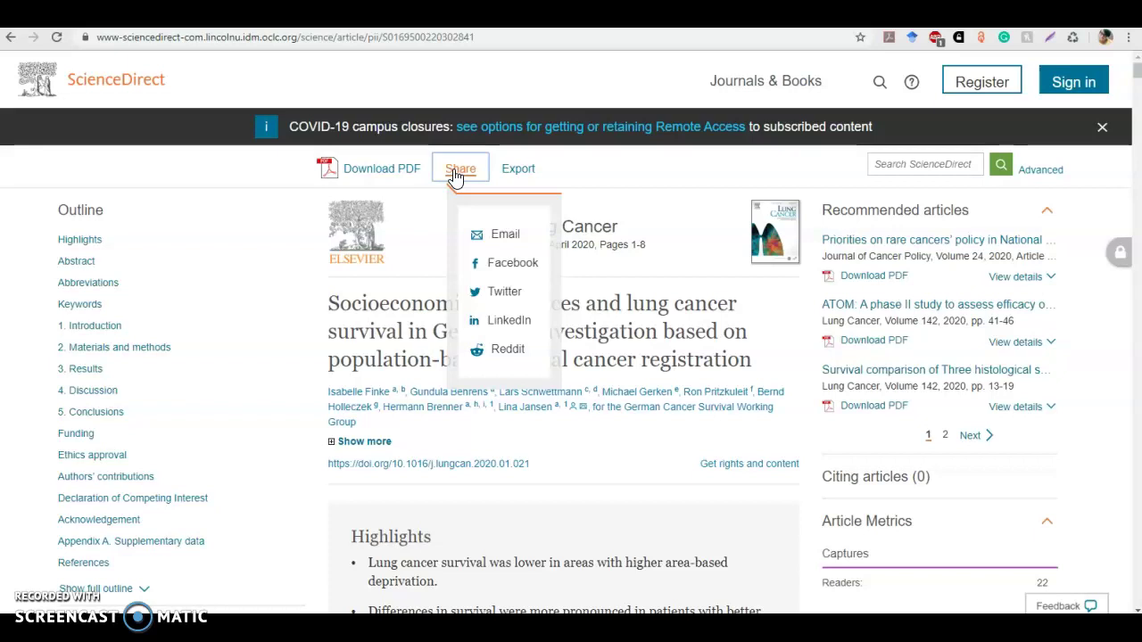
pyautogui.click(457, 174)
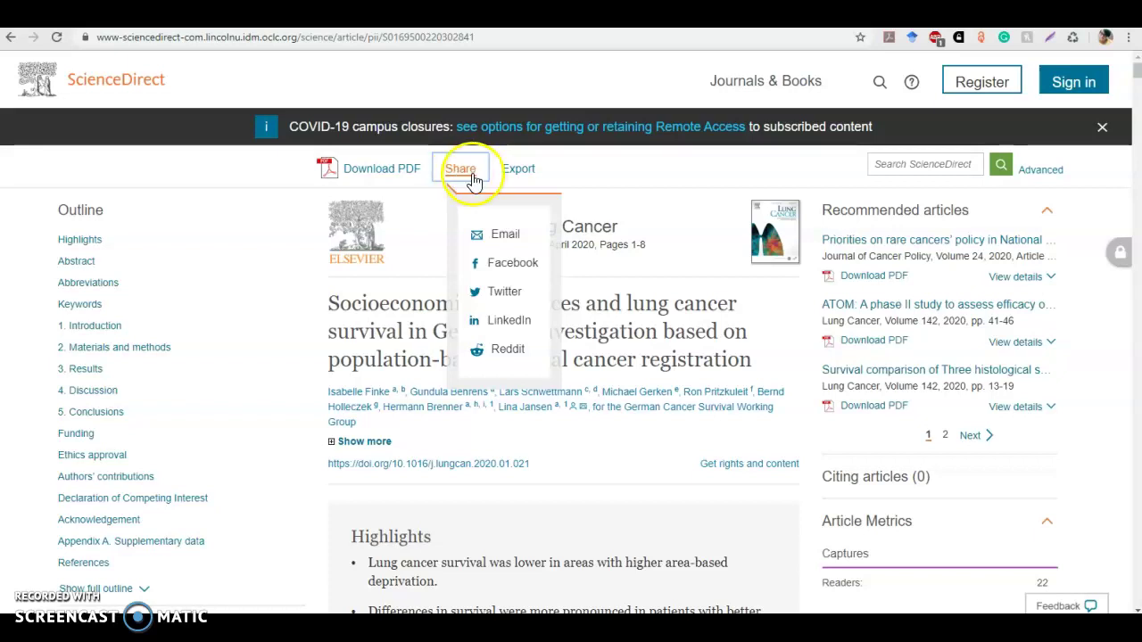
pyautogui.click(516, 174)
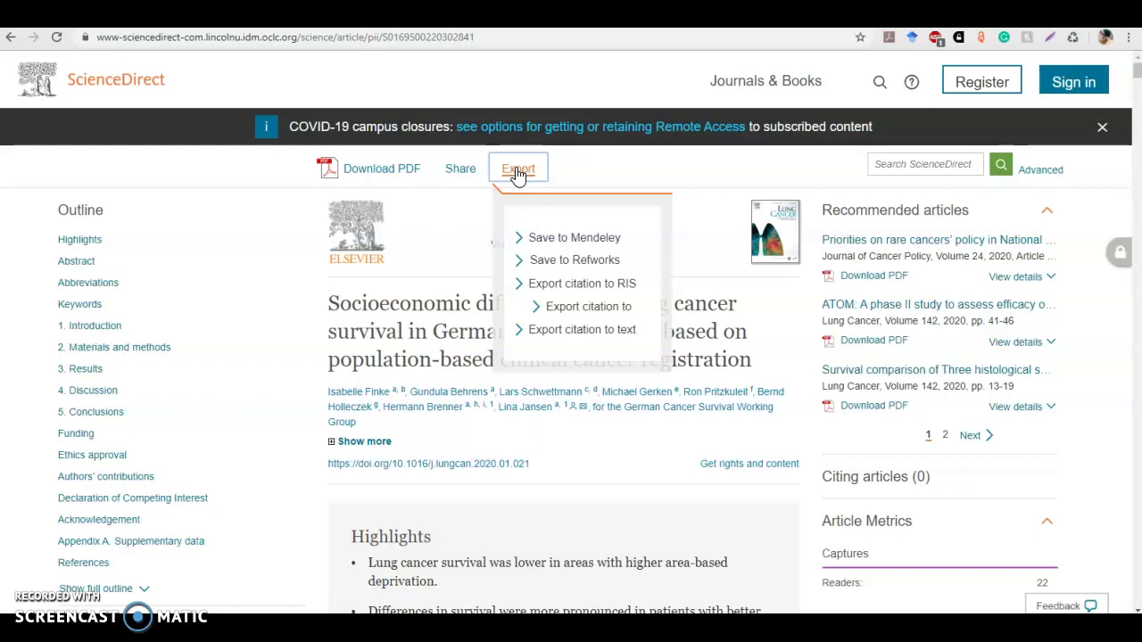
pyautogui.click(463, 224)
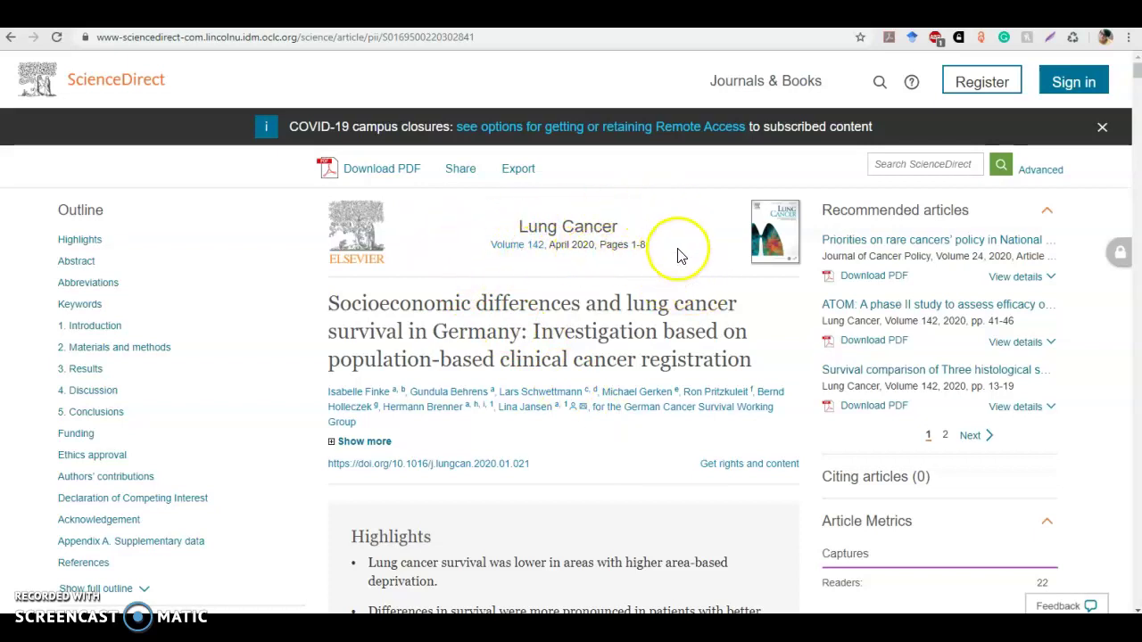
# - Read through the article's highlights, abstract, abbreviations, keywords and introduction
pyautogui.scroll(-1, 669, 258)
pyautogui.scroll(-2, 651, 285)
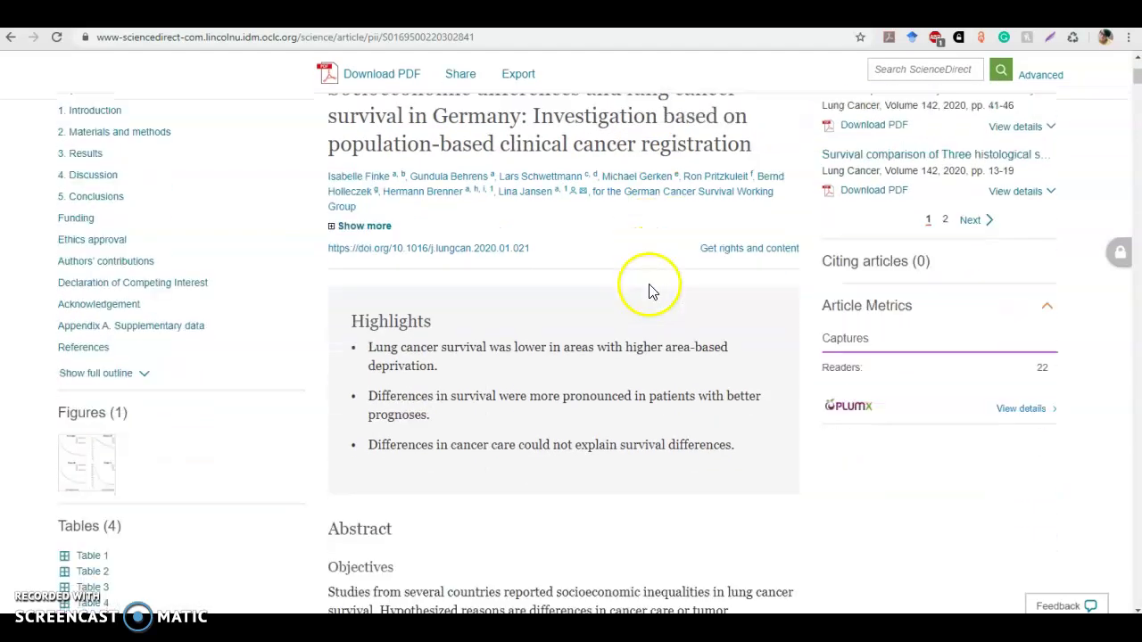
pyautogui.scroll(-1, 678, 330)
pyautogui.scroll(-2, 704, 372)
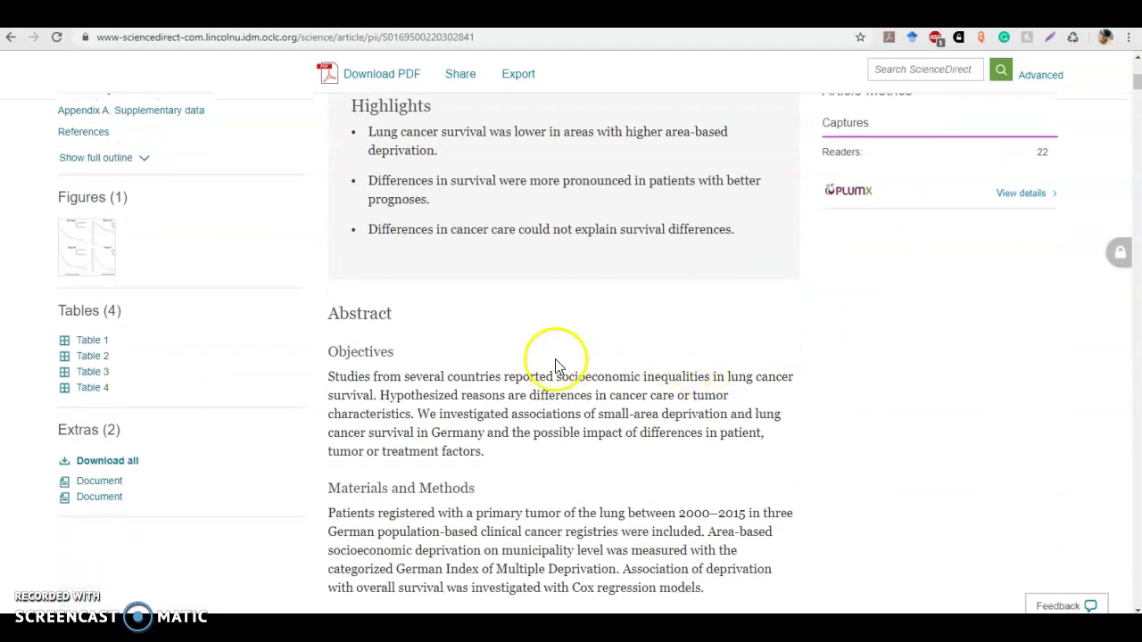
pyautogui.scroll(-4, 554, 366)
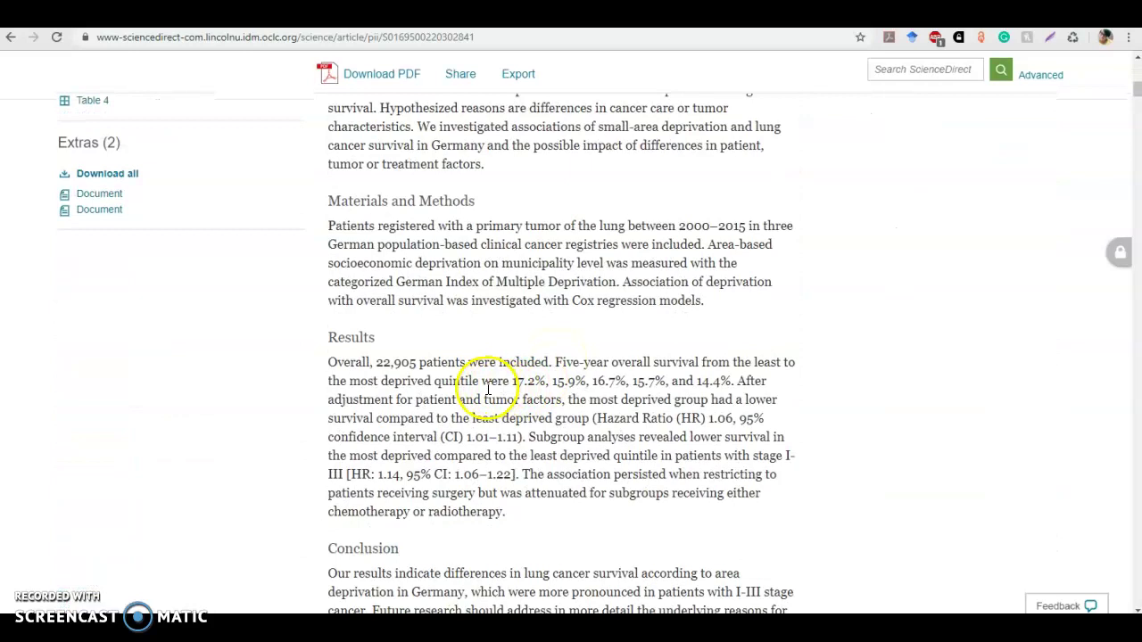
pyautogui.scroll(-4, 487, 388)
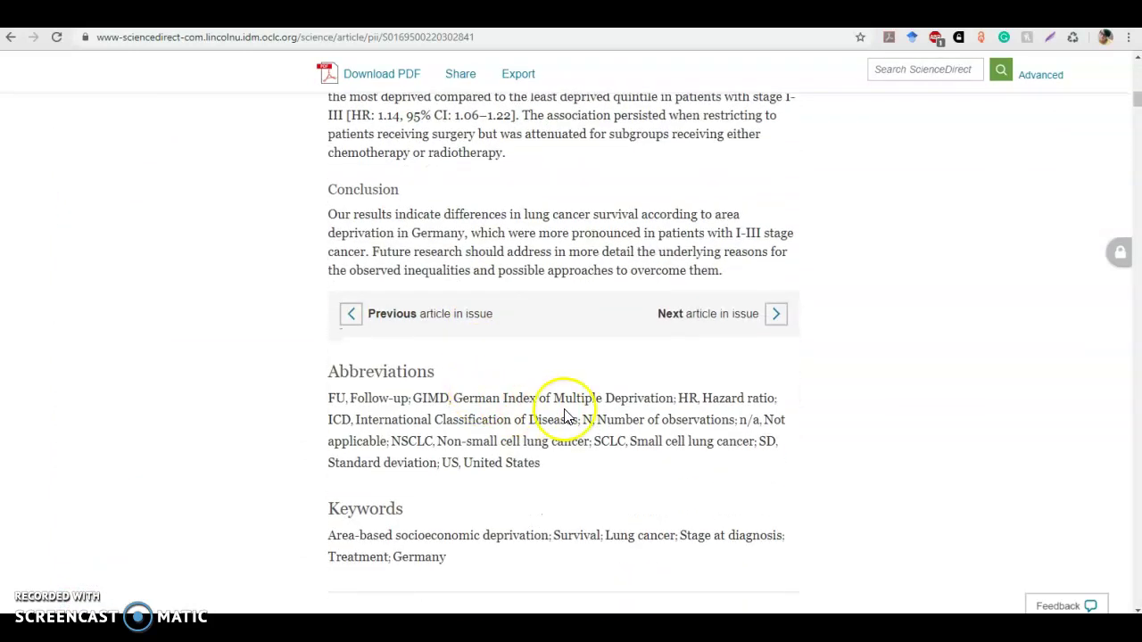
pyautogui.scroll(-3, 301, 416)
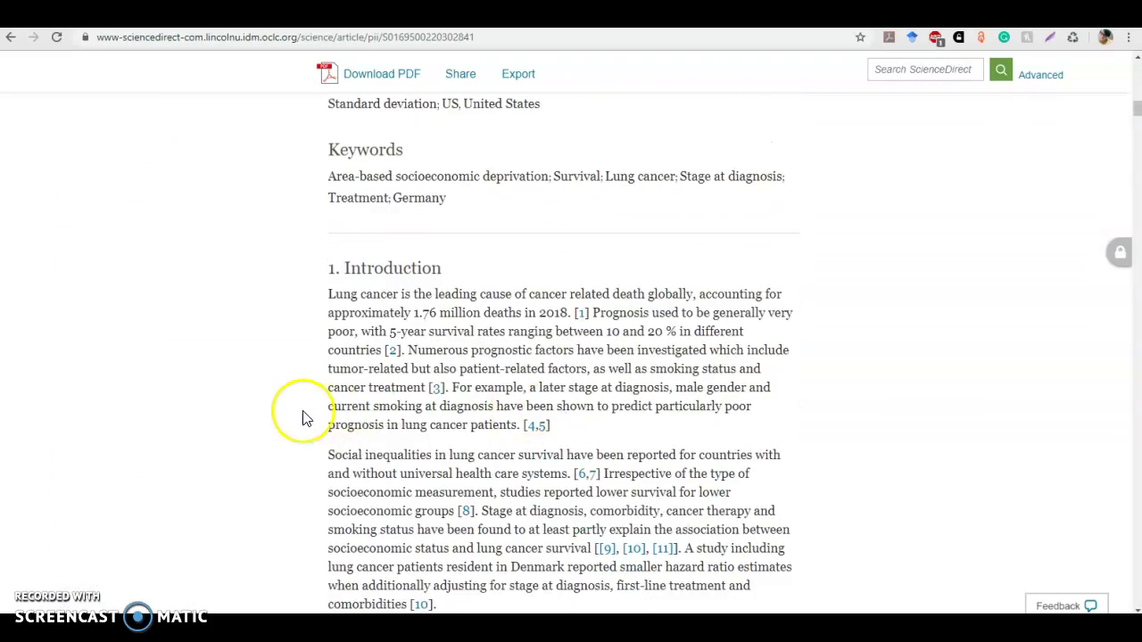
pyautogui.scroll(-7, 236, 395)
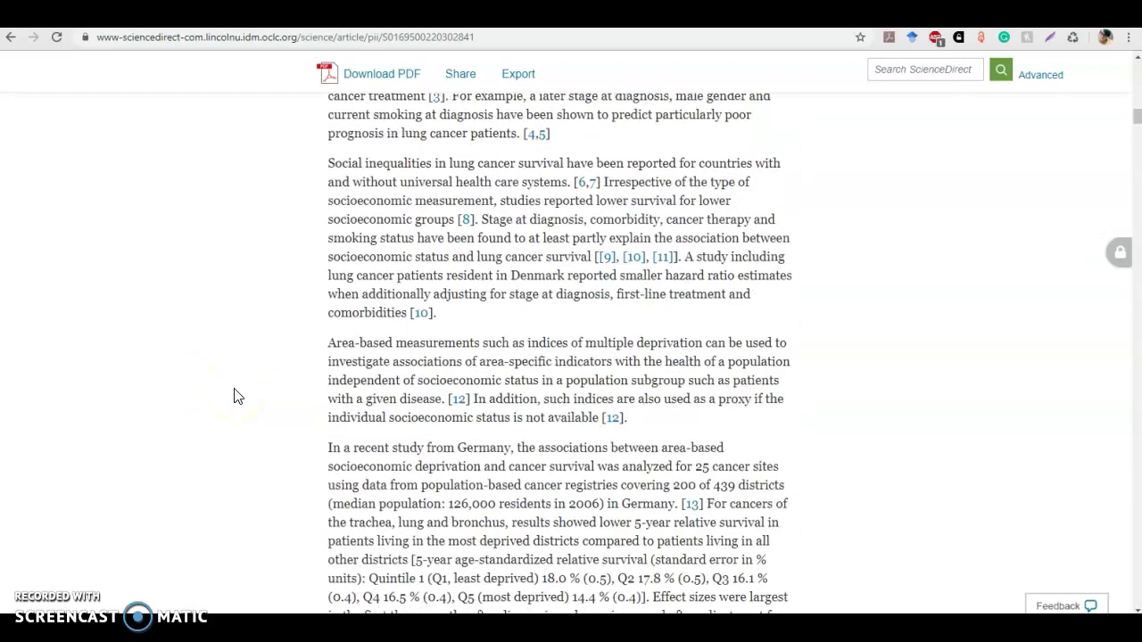
# - Read through the article's materials and methods section and its results section, including Table 1
pyautogui.scroll(-10, 236, 395)
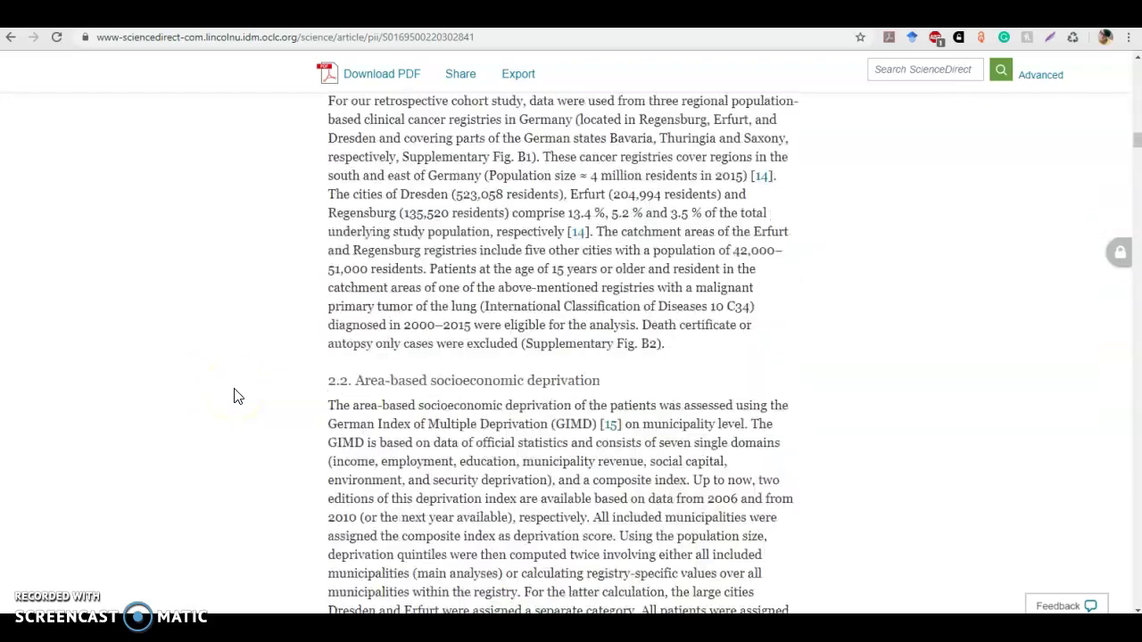
pyautogui.scroll(-15, 236, 395)
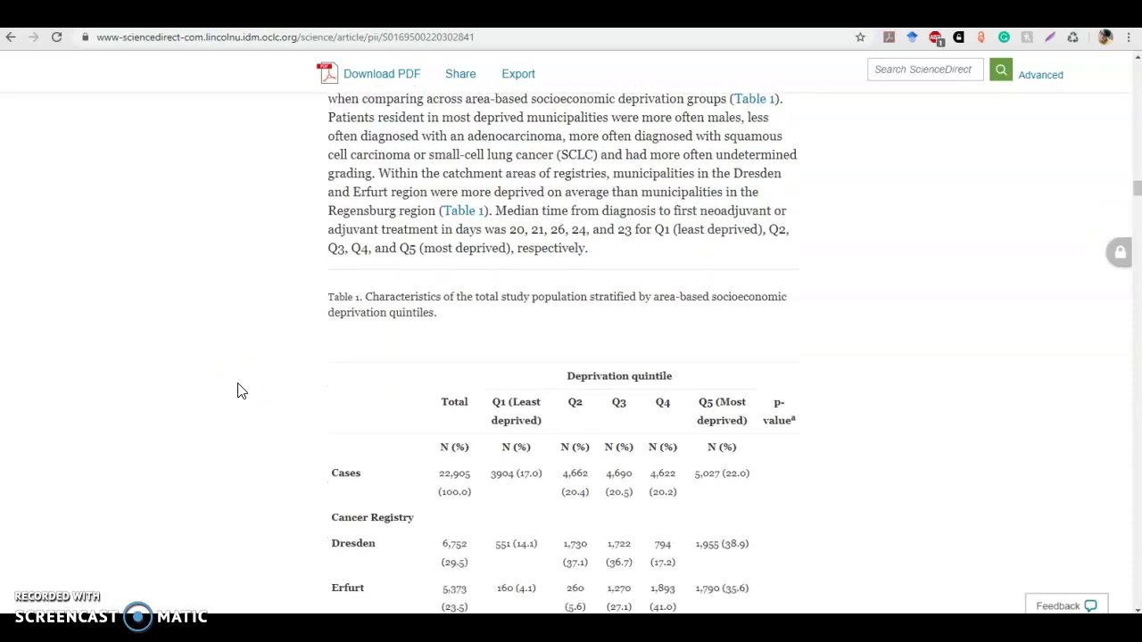
pyautogui.scroll(-2, 239, 391)
pyautogui.scroll(15, 239, 391)
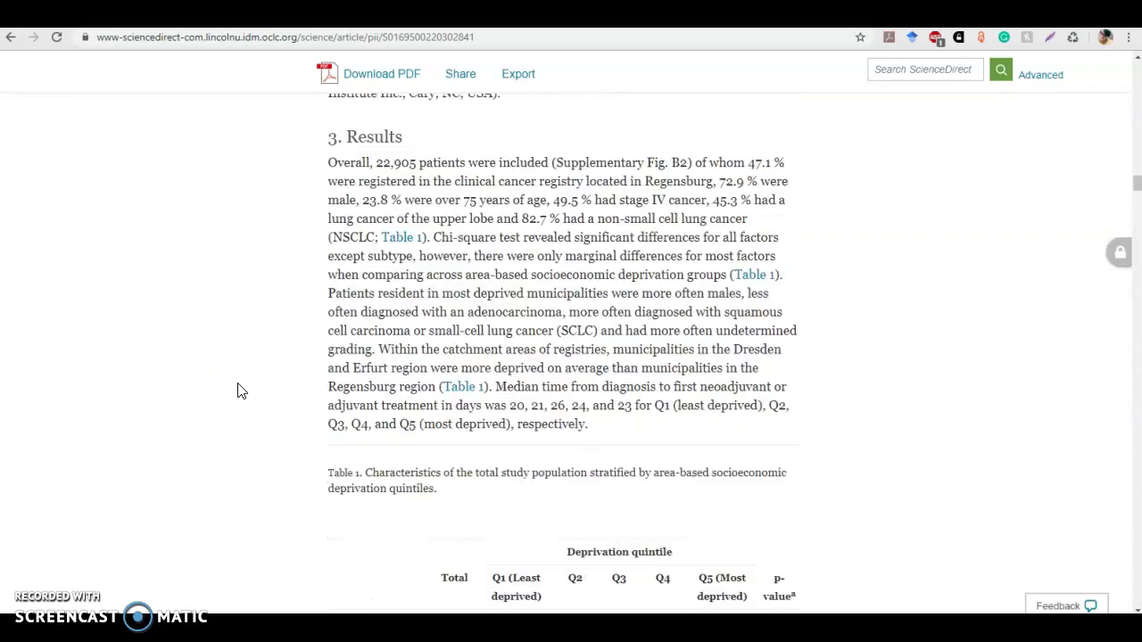
pyautogui.scroll(15, 239, 390)
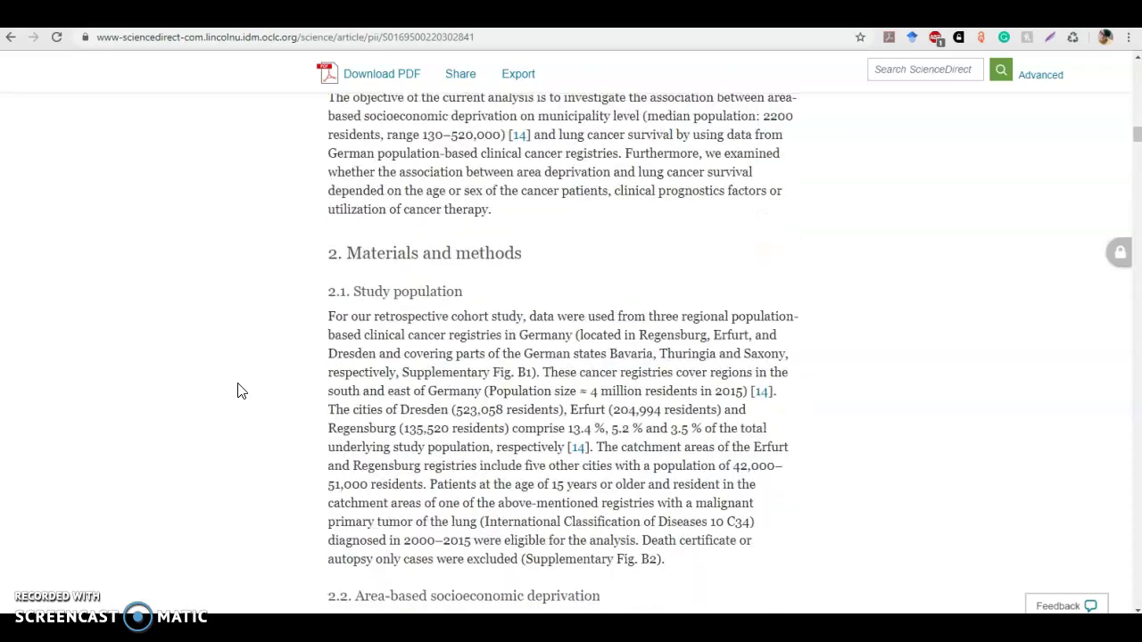
# - Look over the recommended articles, citing articles and article metrics beside the article
pyautogui.scroll(8, 239, 391)
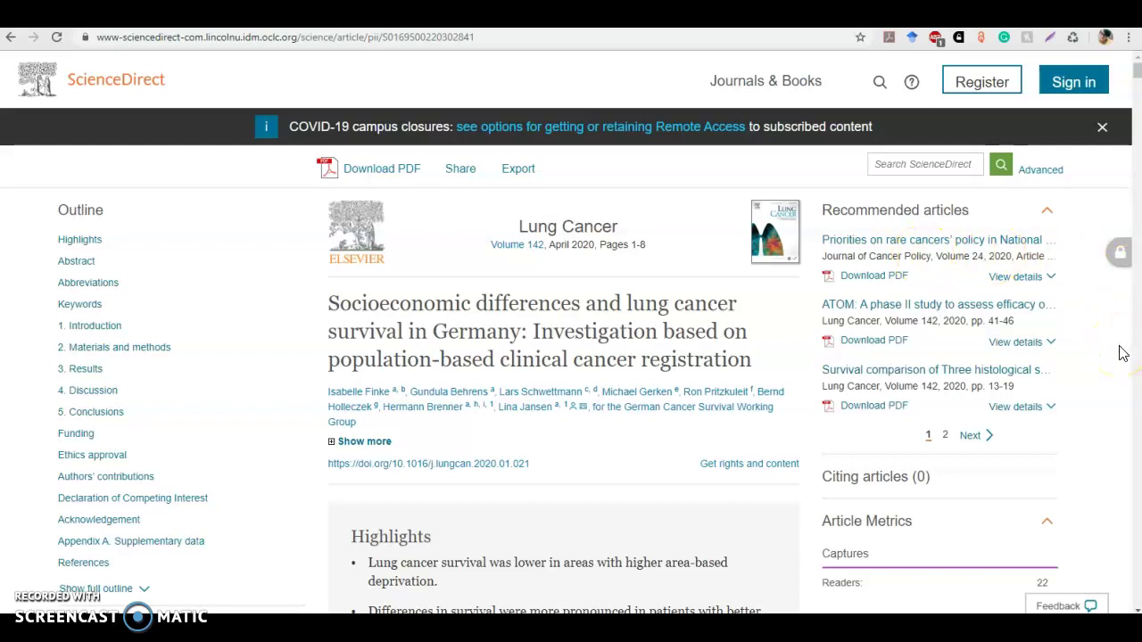
pyautogui.scroll(-3, 1122, 353)
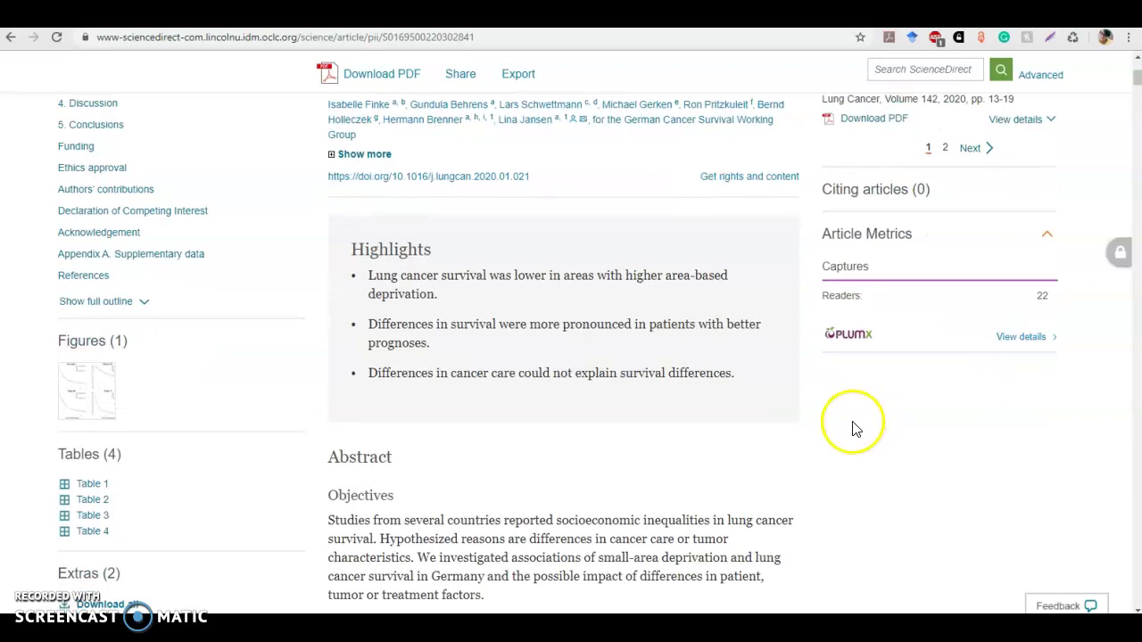
pyautogui.scroll(3, 847, 419)
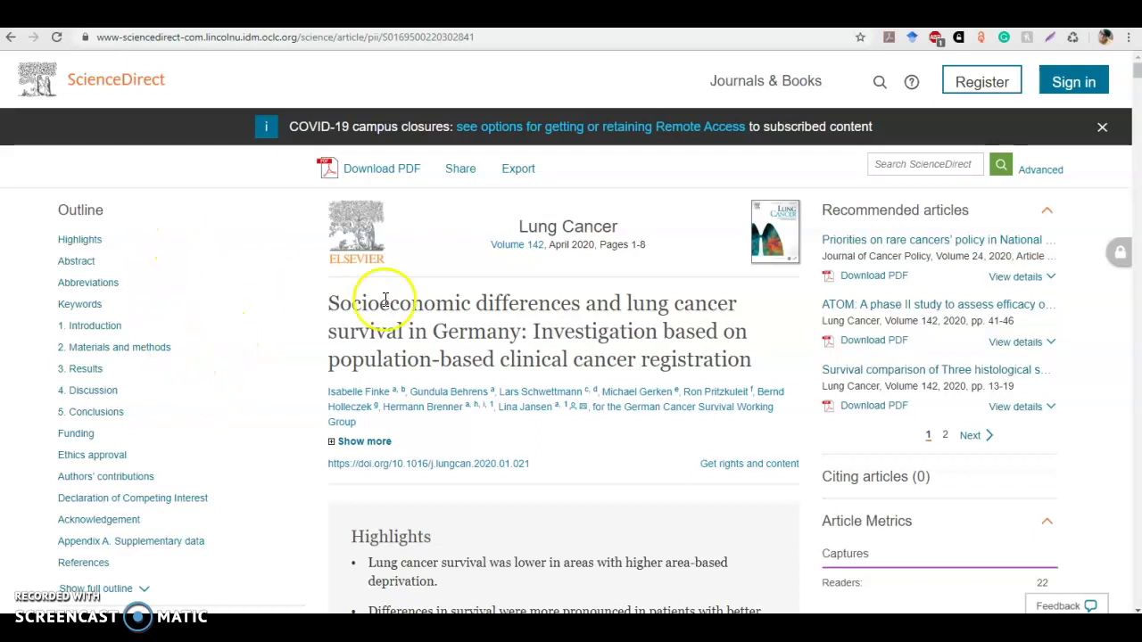
# - Open the advanced search form from the article page
pyautogui.click(1040, 174)
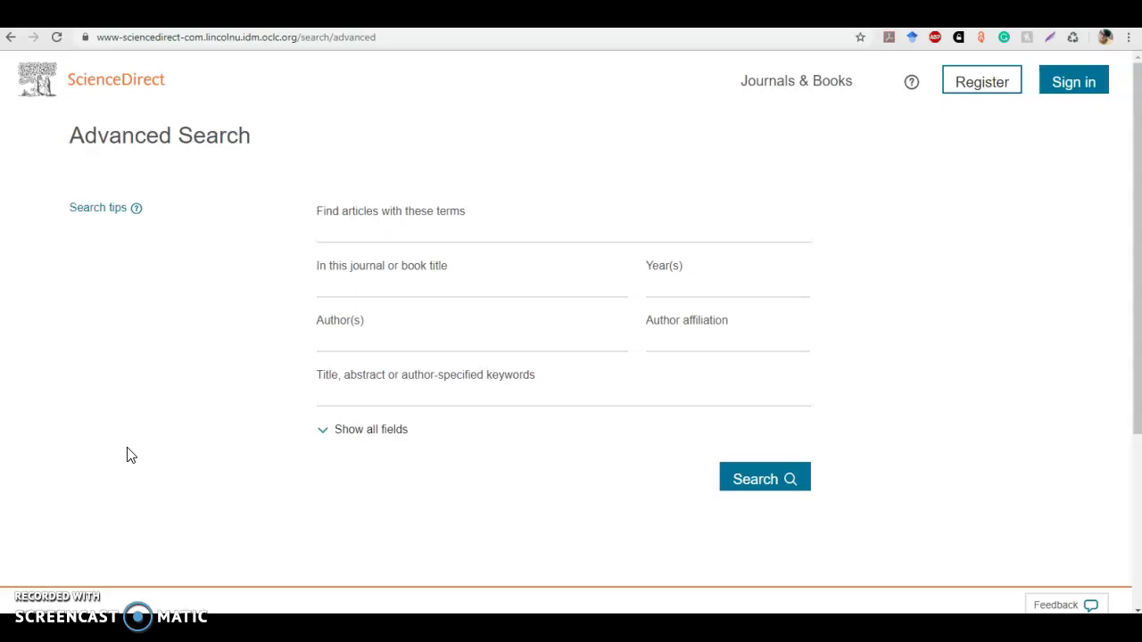
pyautogui.click(326, 228)
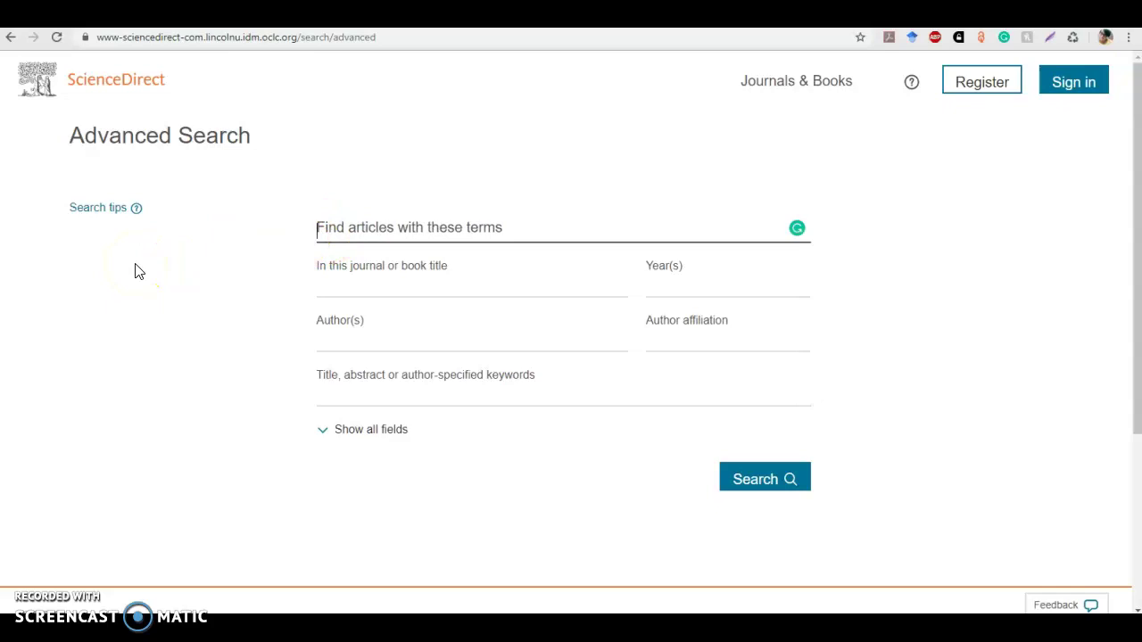
pyautogui.write('cancer AND')
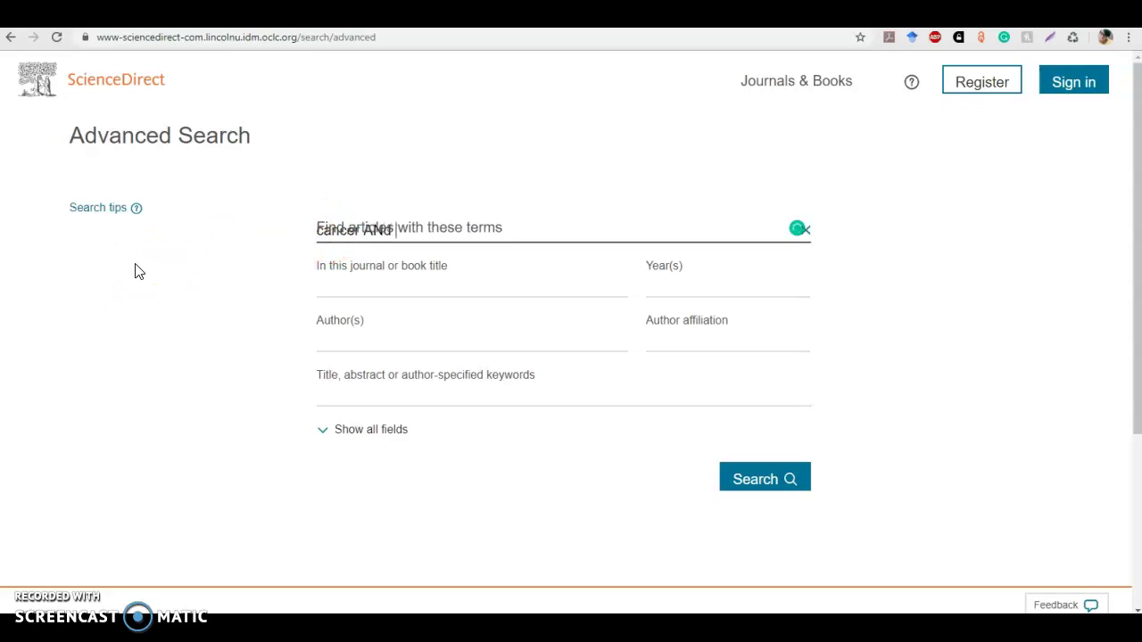
pyautogui.write(' childhoon')
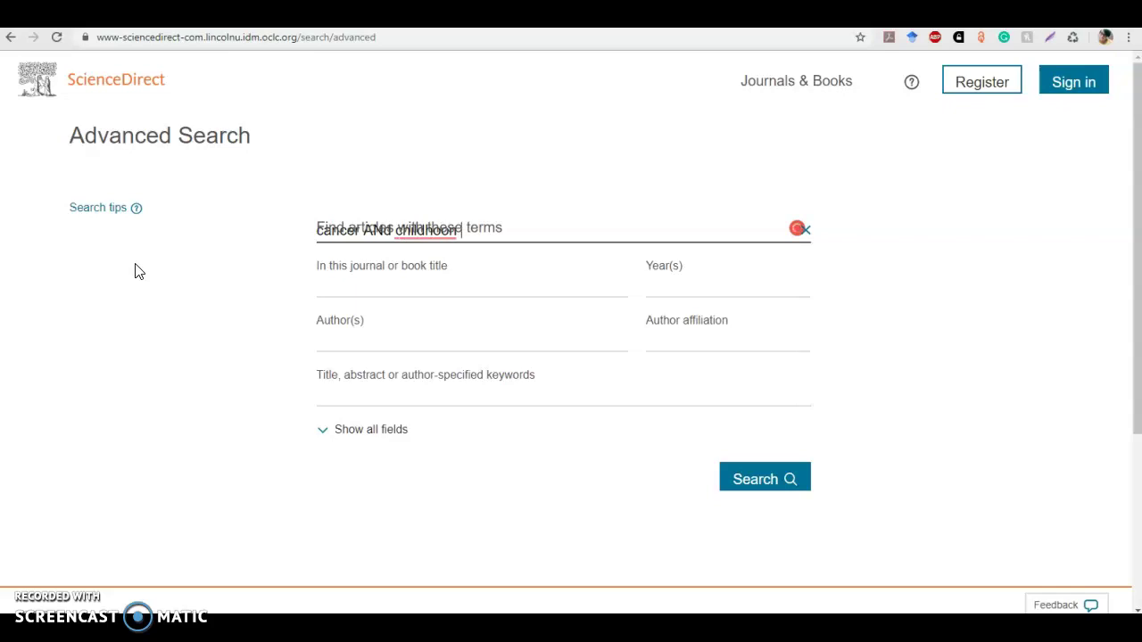
pyautogui.press('BackSpace')
pyautogui.write('d')
pyautogui.click(804, 229)
# - Run an advanced search for articles with the terms "cancer and childhood"
pyautogui.click(437, 252)
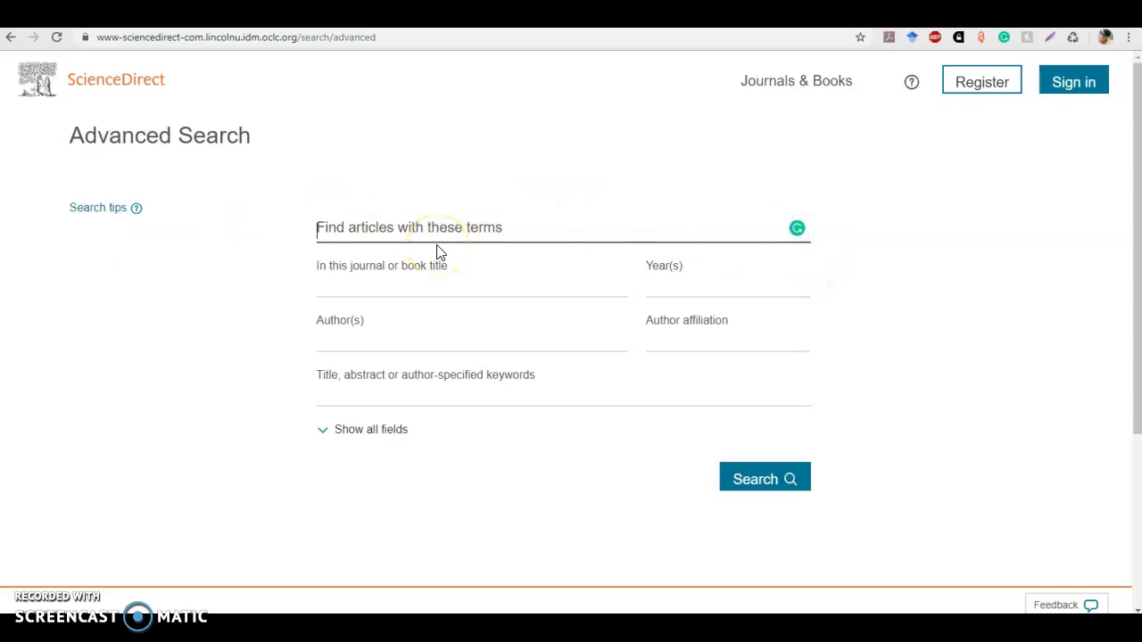
pyautogui.write('cancer and childho')
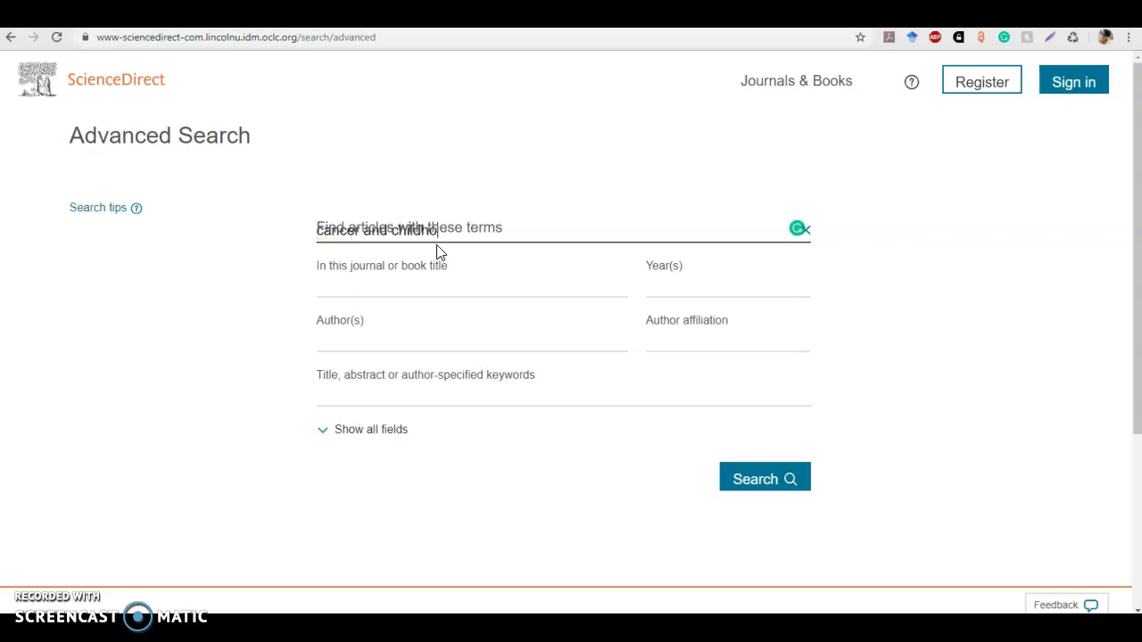
pyautogui.write('od')
pyautogui.press('Return')
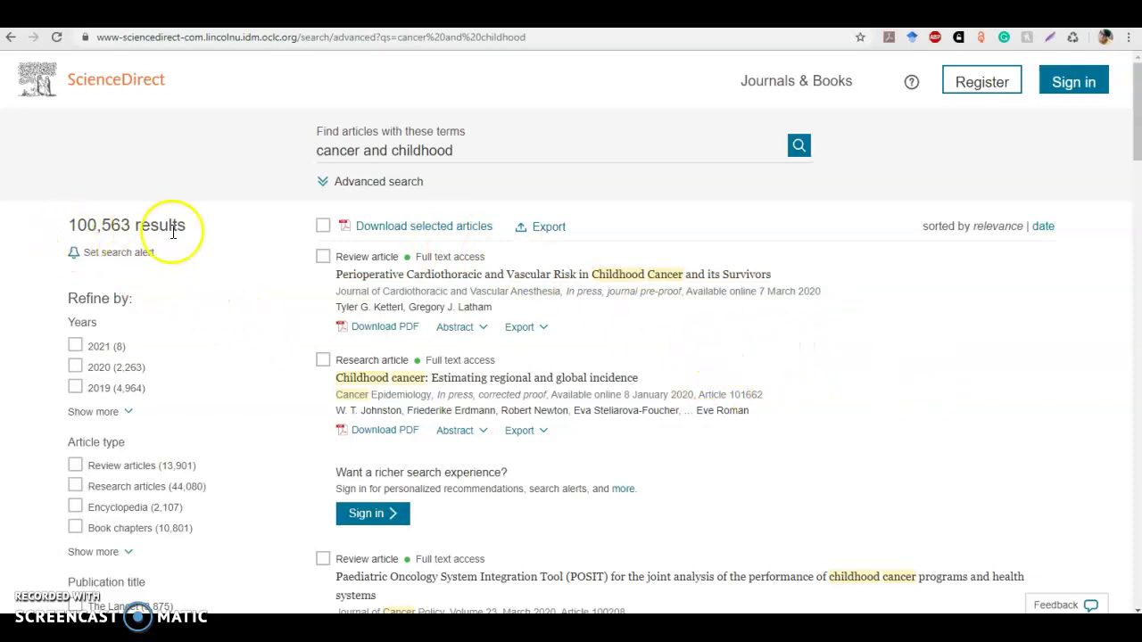
# - Browse the list of childhood cancer articles and the filters available for refining the results
pyautogui.scroll(-1, 946, 331)
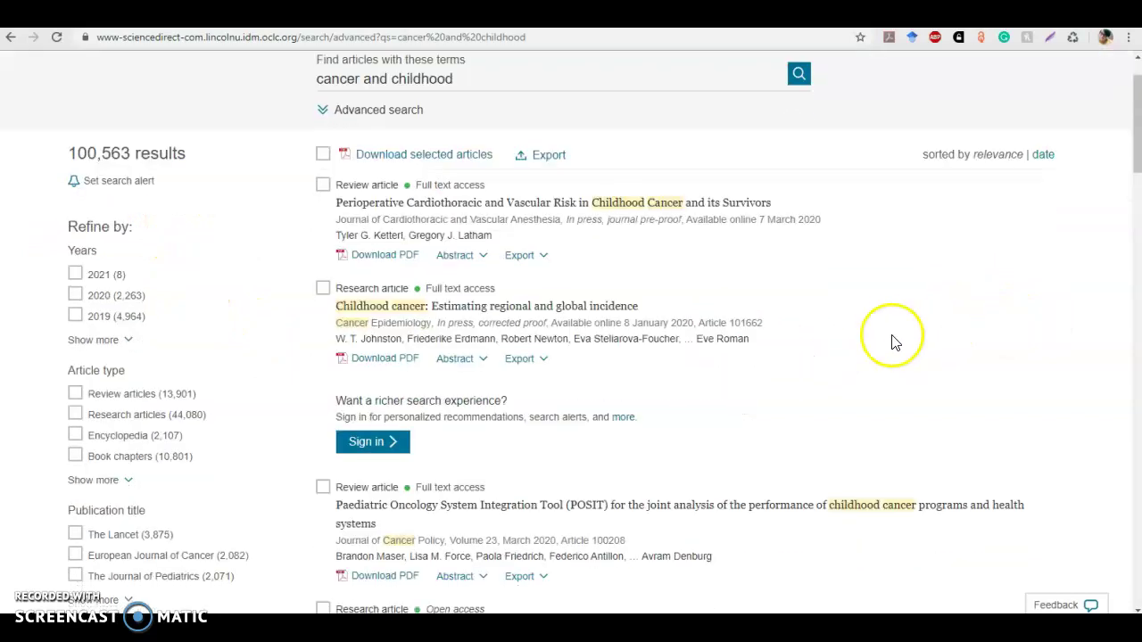
pyautogui.scroll(-1, 945, 384)
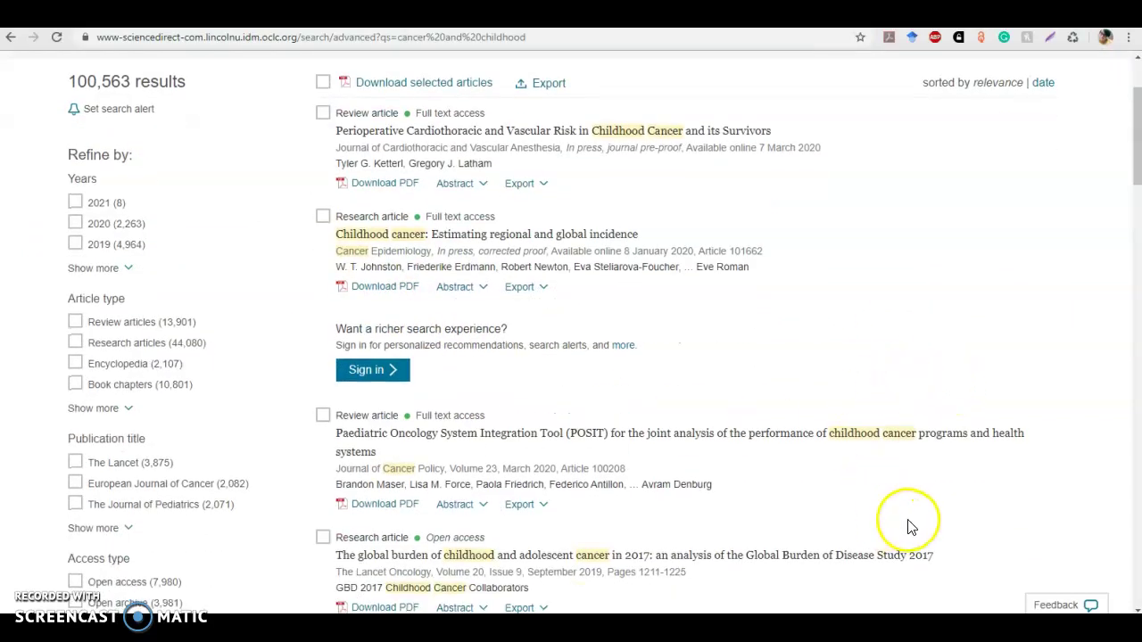
pyautogui.scroll(-1, 919, 527)
pyautogui.scroll(-2, 918, 527)
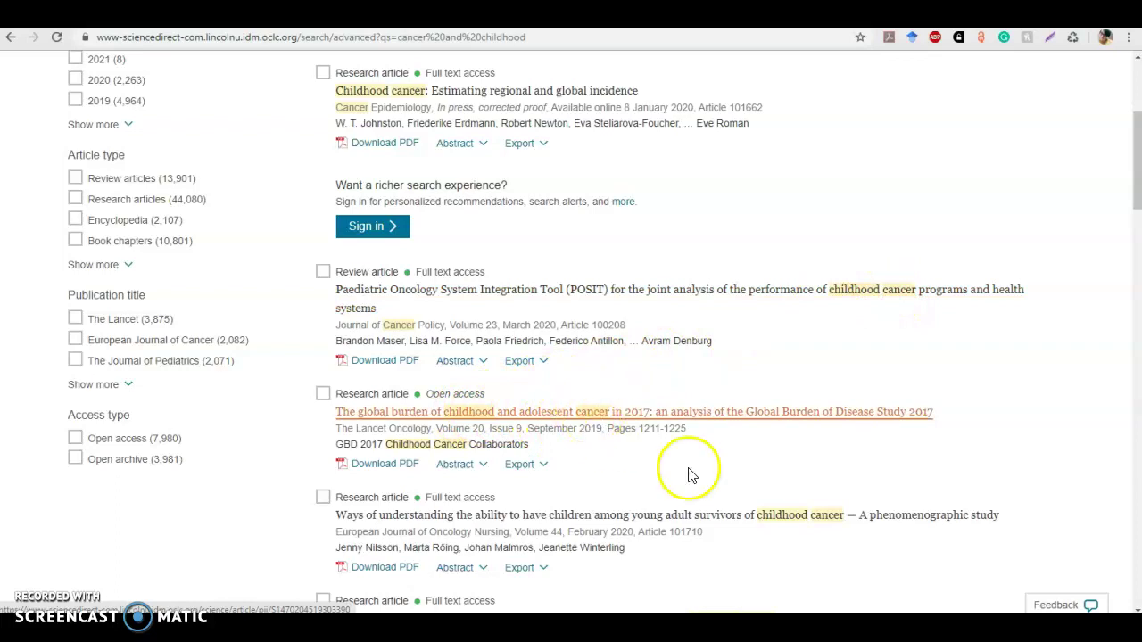
pyautogui.scroll(-2, 802, 461)
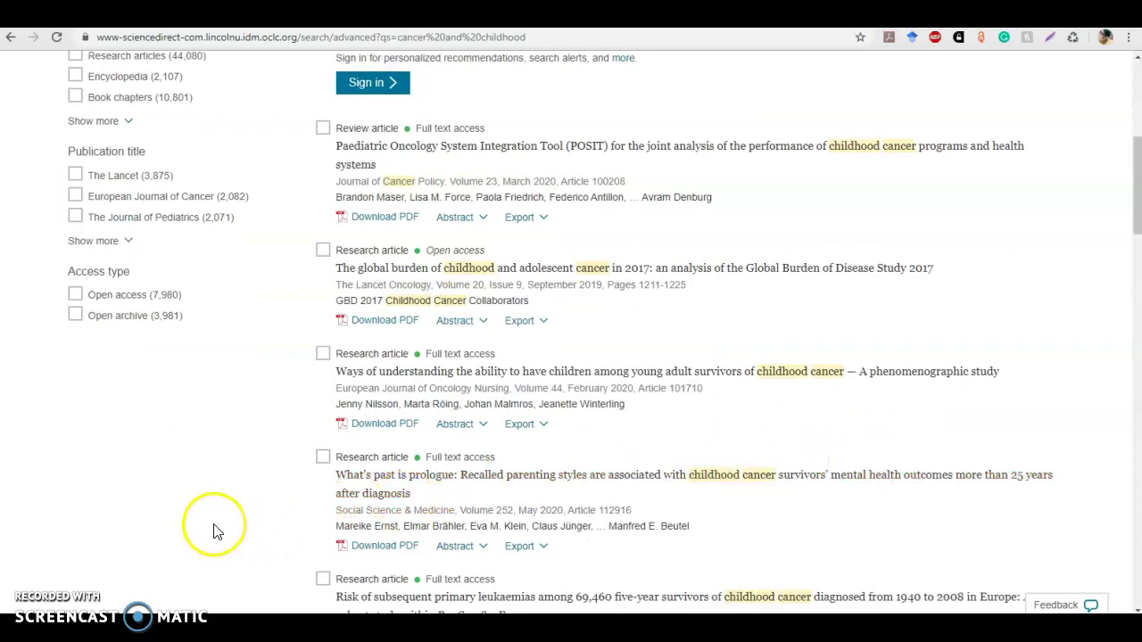
pyautogui.scroll(-2, 214, 529)
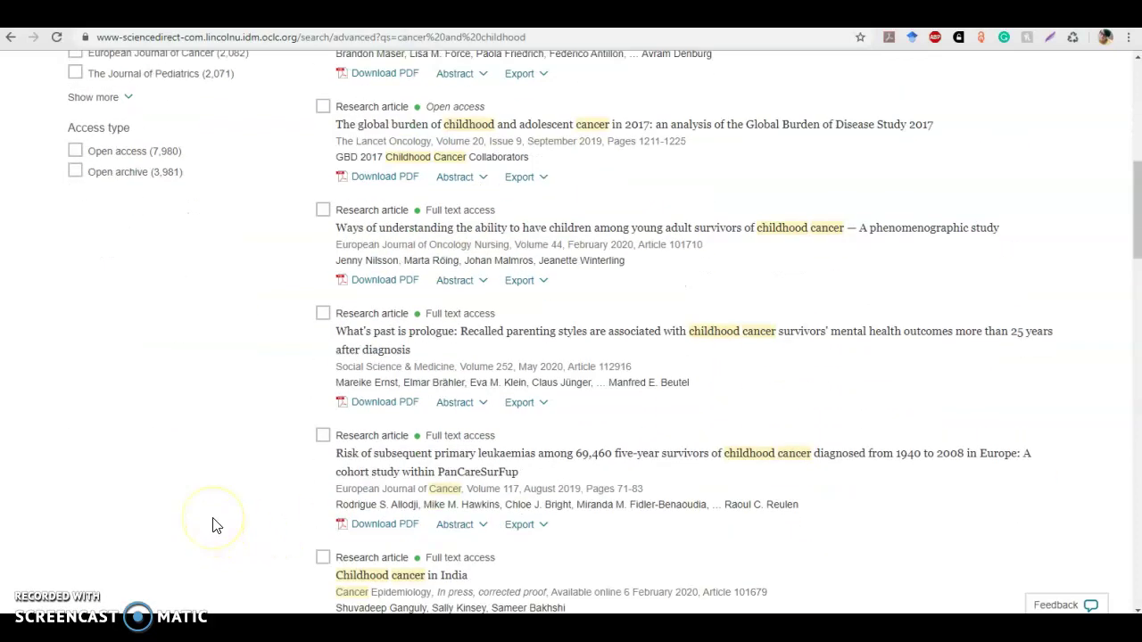
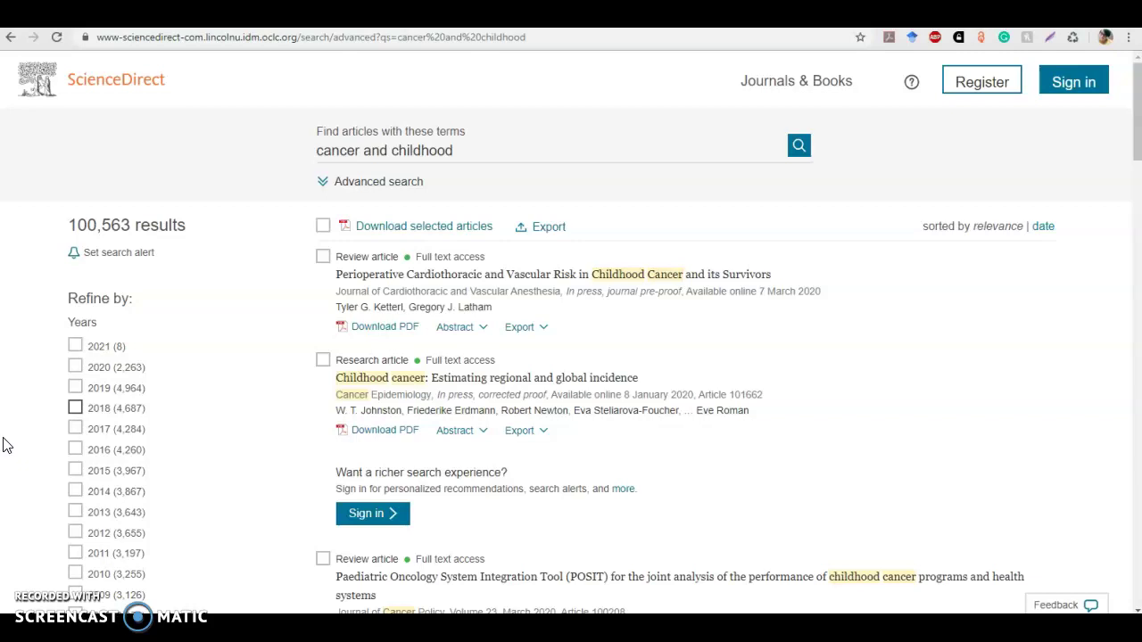
# - Refine the search results to the publication years 2015 through 2021
pyautogui.click(13, 479)
pyautogui.click(75, 470)
pyautogui.click(74, 452)
pyautogui.click(74, 428)
pyautogui.click(75, 406)
pyautogui.click(75, 388)
pyautogui.click(75, 367)
pyautogui.click(75, 346)
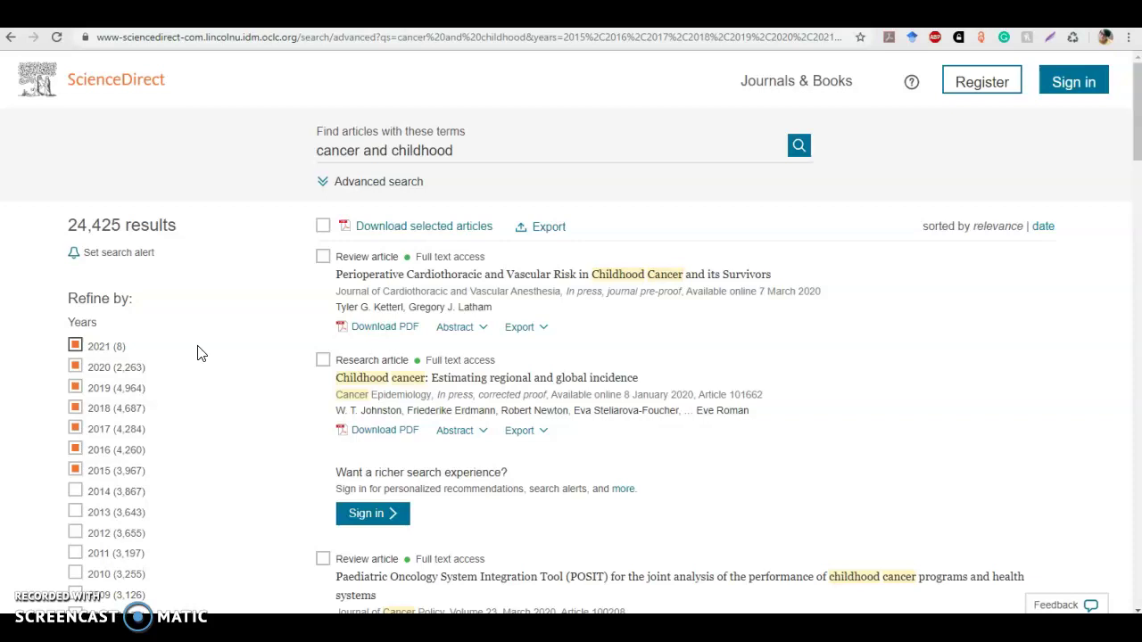
# - Review the year-filtered articles along with the remaining year, article type and publication title filters
pyautogui.scroll(-4, 241, 372)
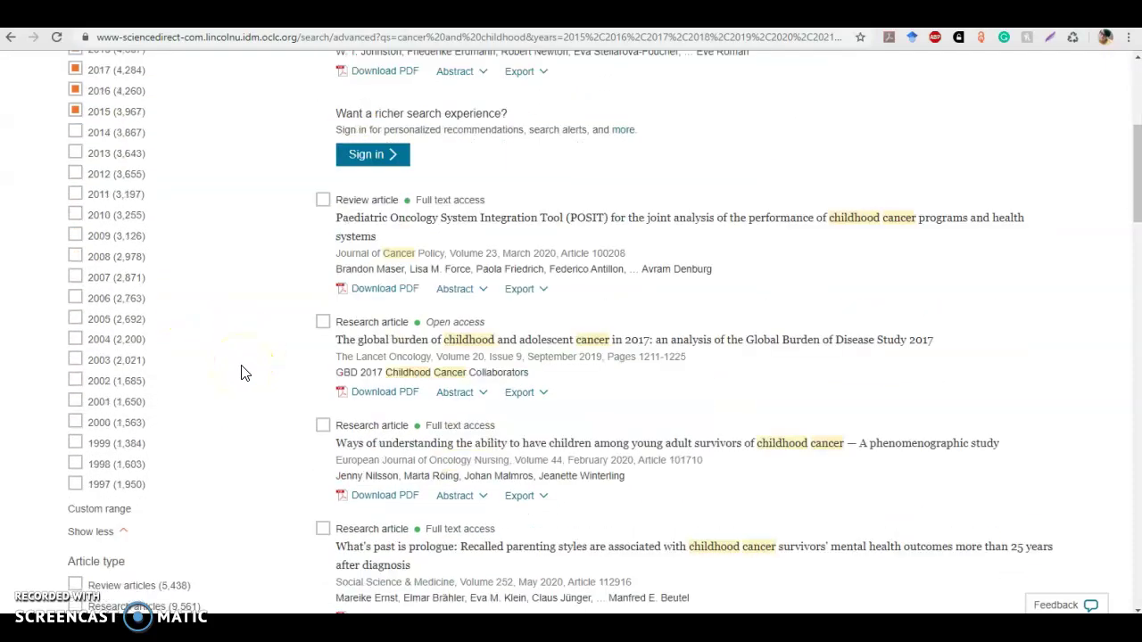
pyautogui.scroll(-3, 242, 371)
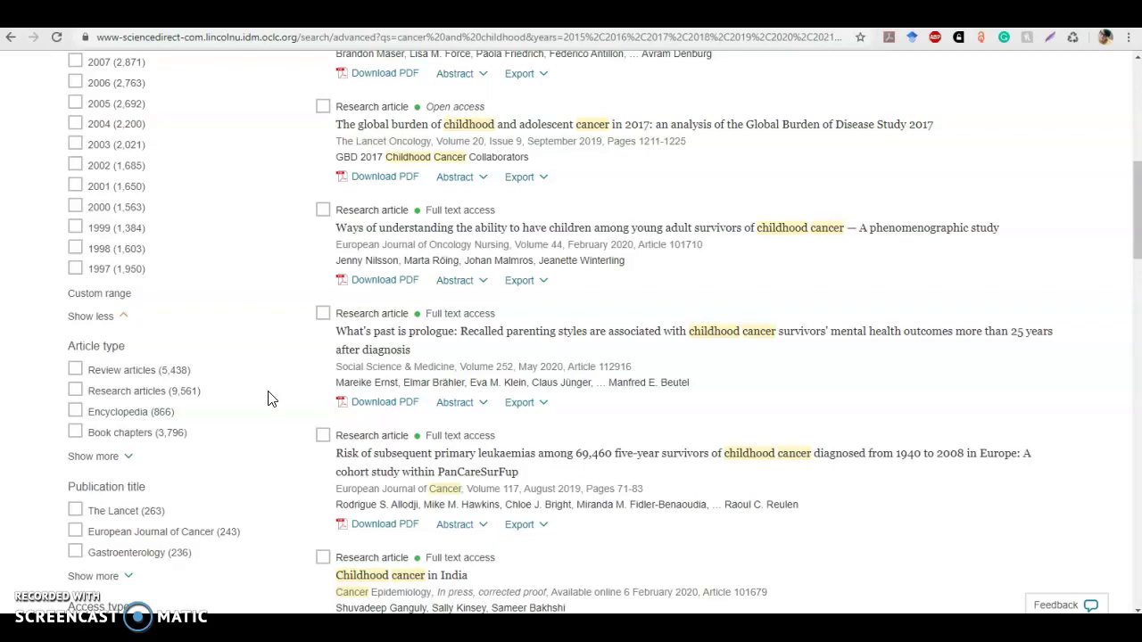
pyautogui.scroll(6, 272, 398)
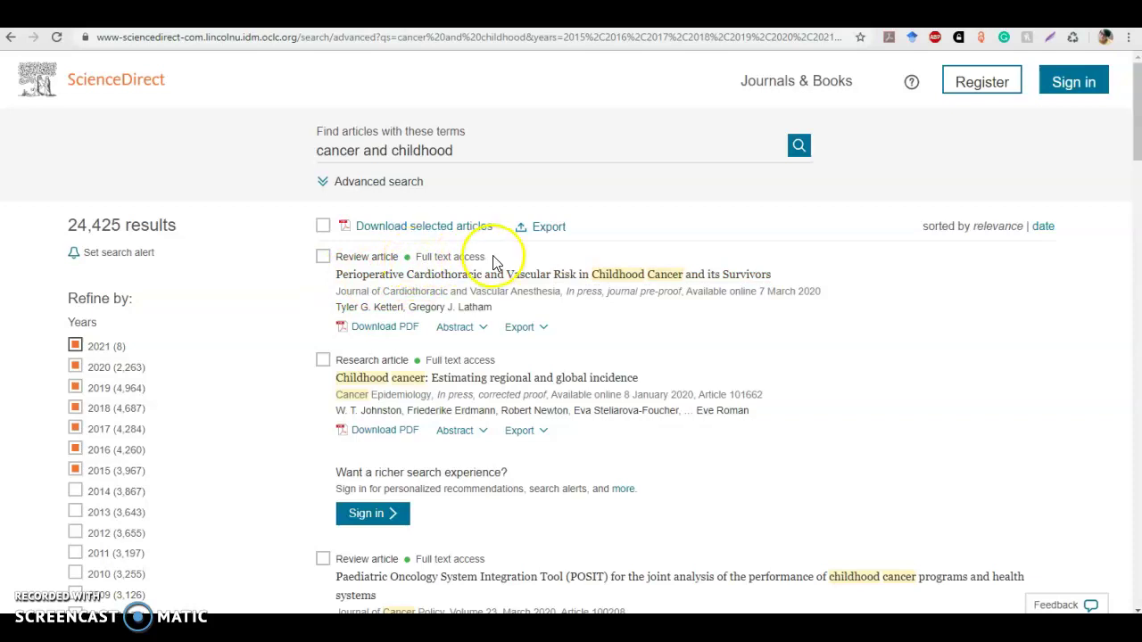
pyautogui.scroll(-2, 176, 434)
pyautogui.scroll(-2, 177, 434)
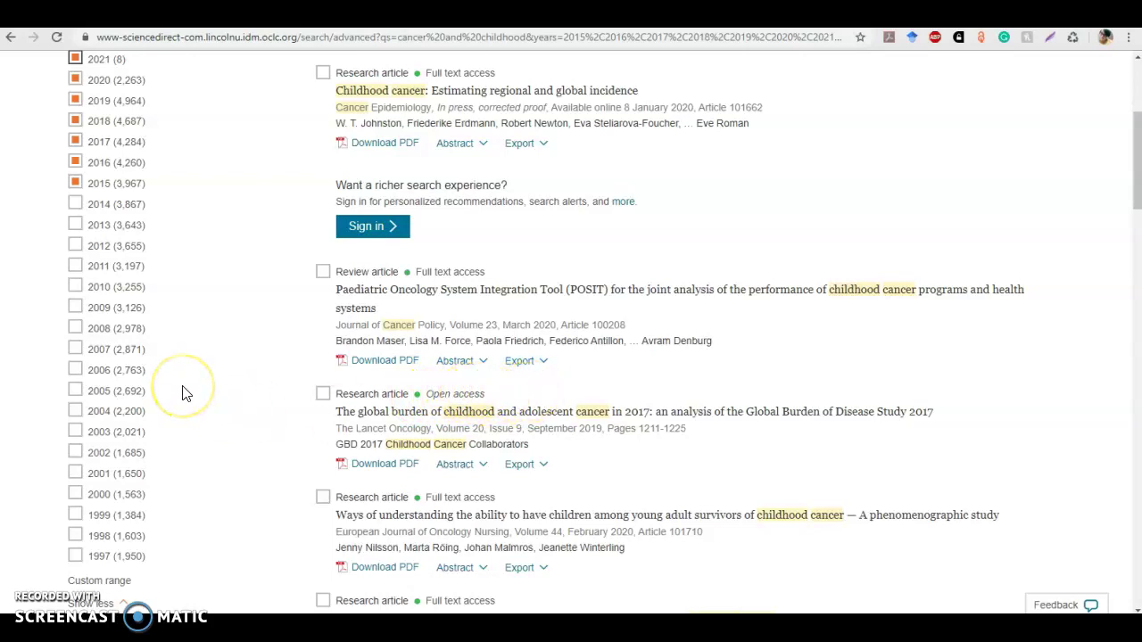
pyautogui.scroll(4, 183, 393)
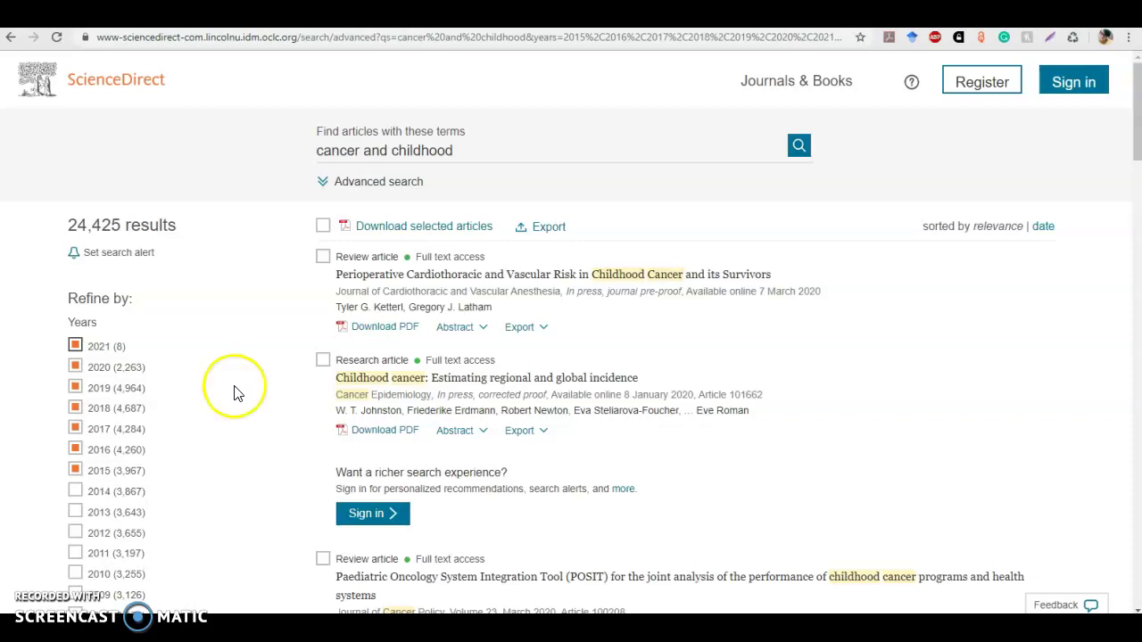
pyautogui.click(480, 163)
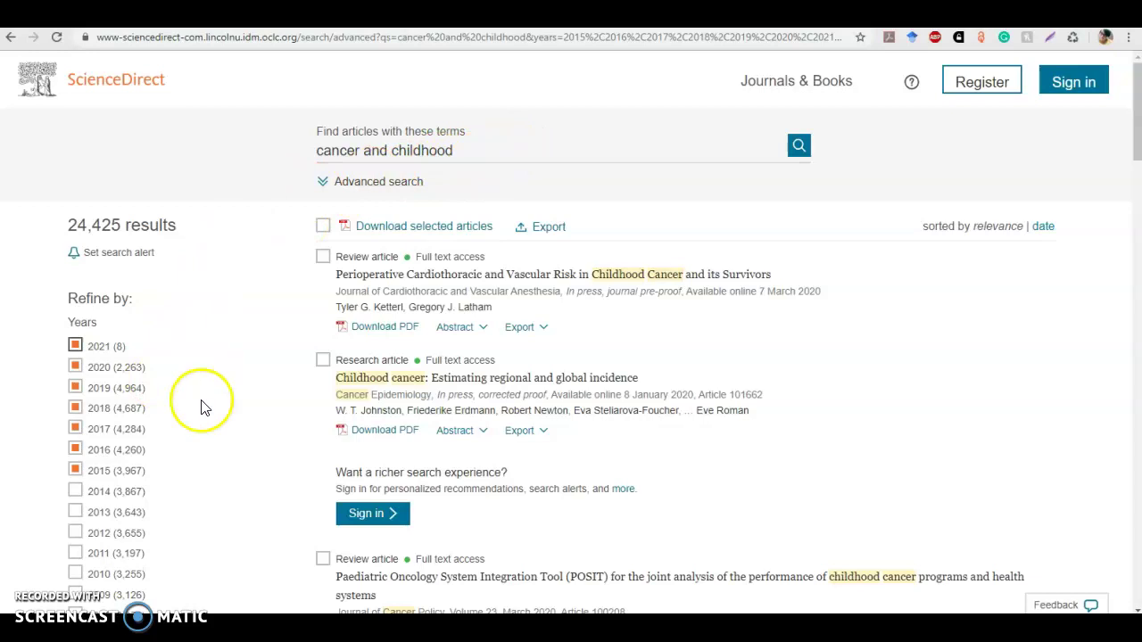